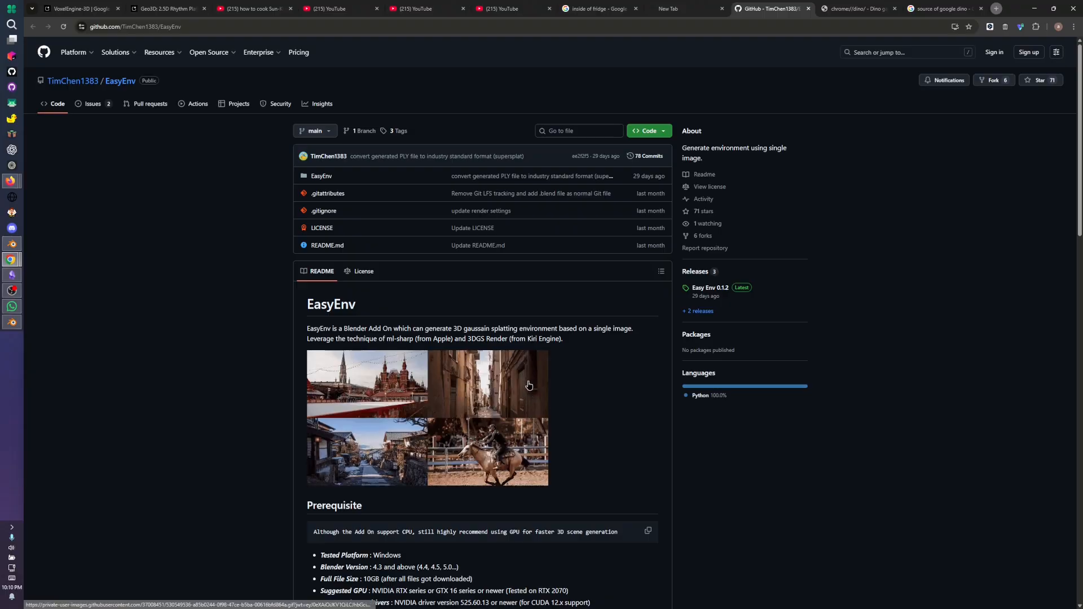
# Download EasyEnv.zip from the Easy Env 0.1.2 entry on the repository's releases page
pyautogui.scroll(-1, 457, 367)
pyautogui.scroll(-5, 457, 367)
pyautogui.scroll(4, 466, 367)
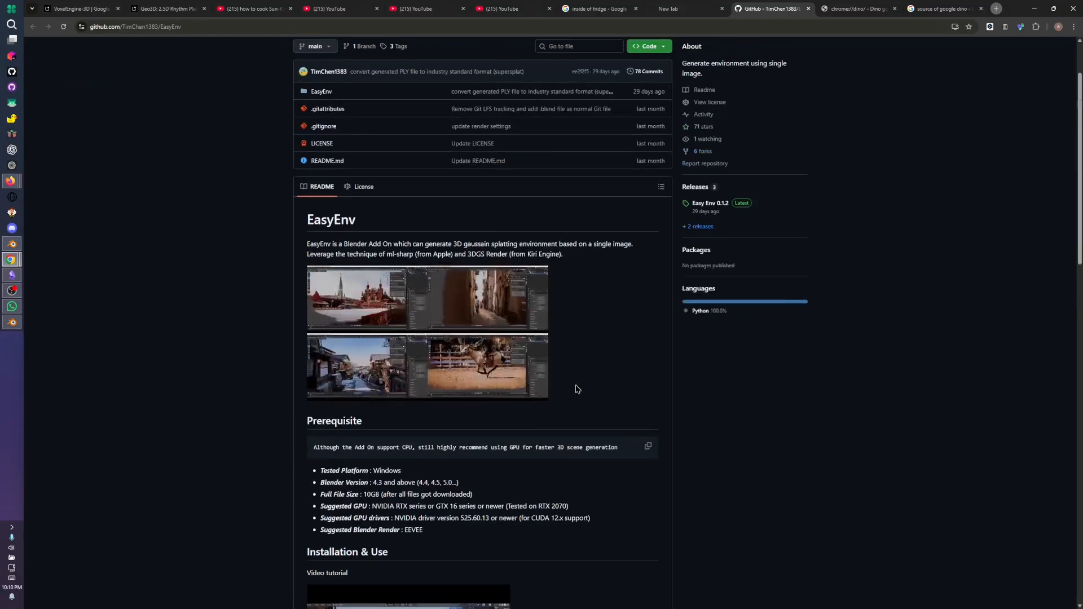
pyautogui.click(696, 228)
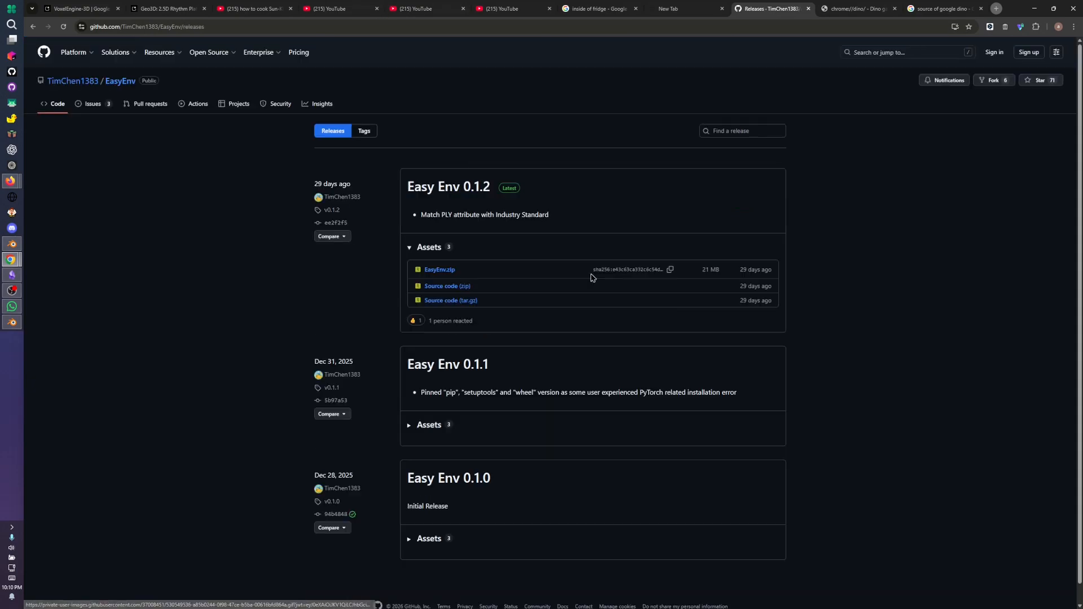
pyautogui.click(445, 276)
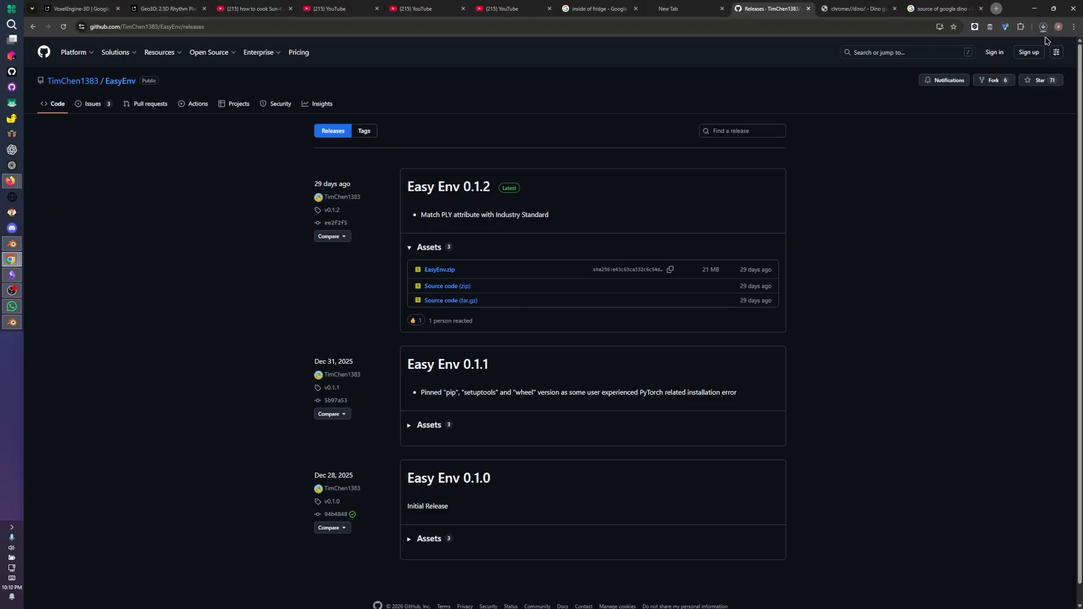
# Switch to Blender, install the downloaded EasyEnv zip into the User Default repository with the add-on enabled, and show its controls
pyautogui.click(1044, 27)
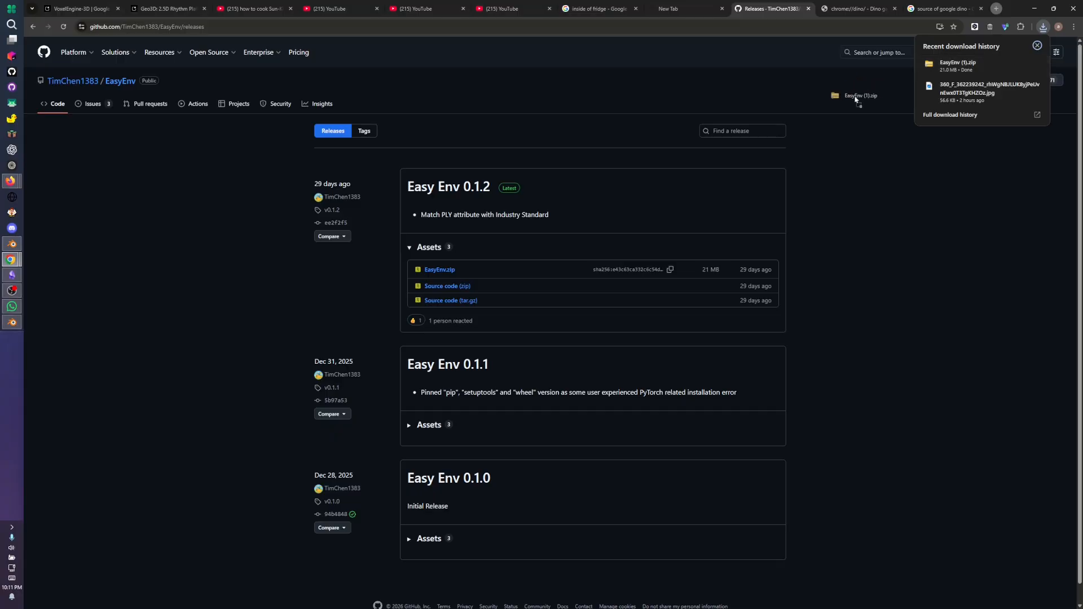
pyautogui.hotkey('alt', 'Tab')
pyautogui.hotkey('alt', 'Tab')
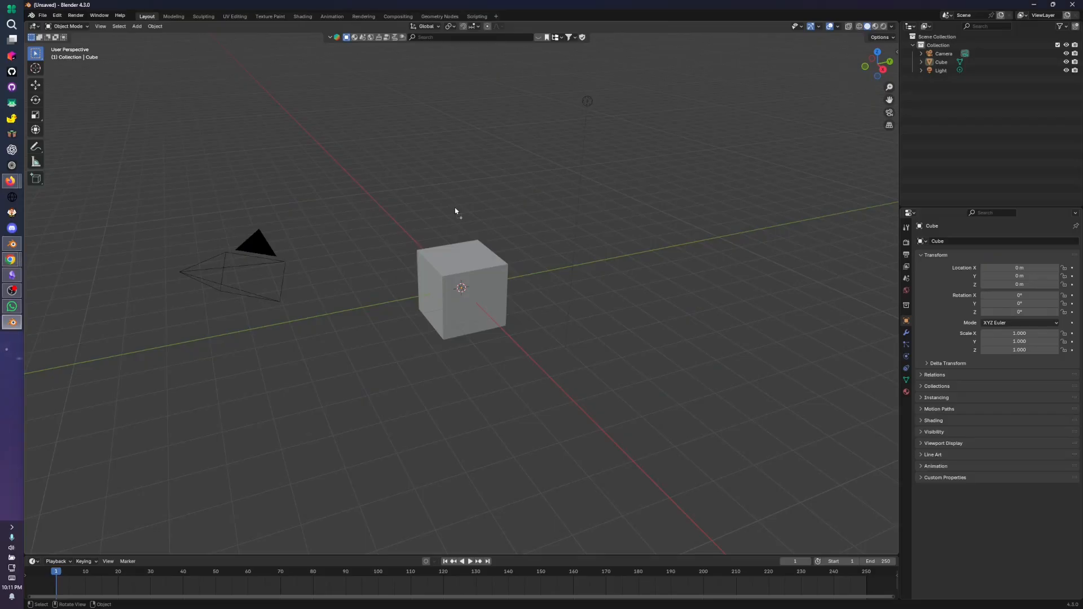
pyautogui.moveTo(456, 211); pyautogui.dragTo(457, 212)
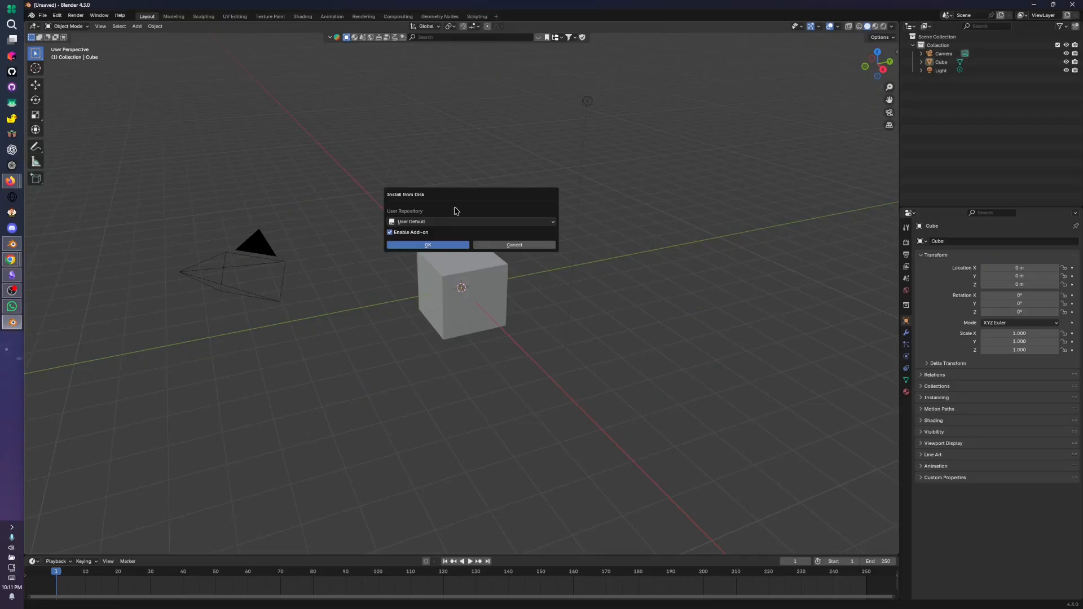
pyautogui.click(404, 243)
pyautogui.click(893, 52)
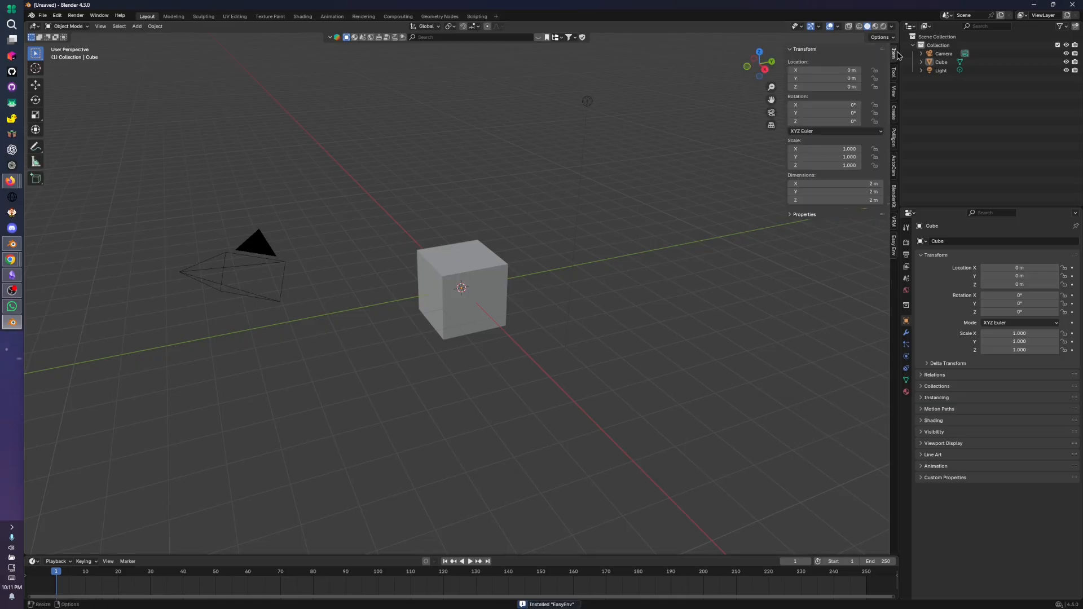
pyautogui.click(894, 243)
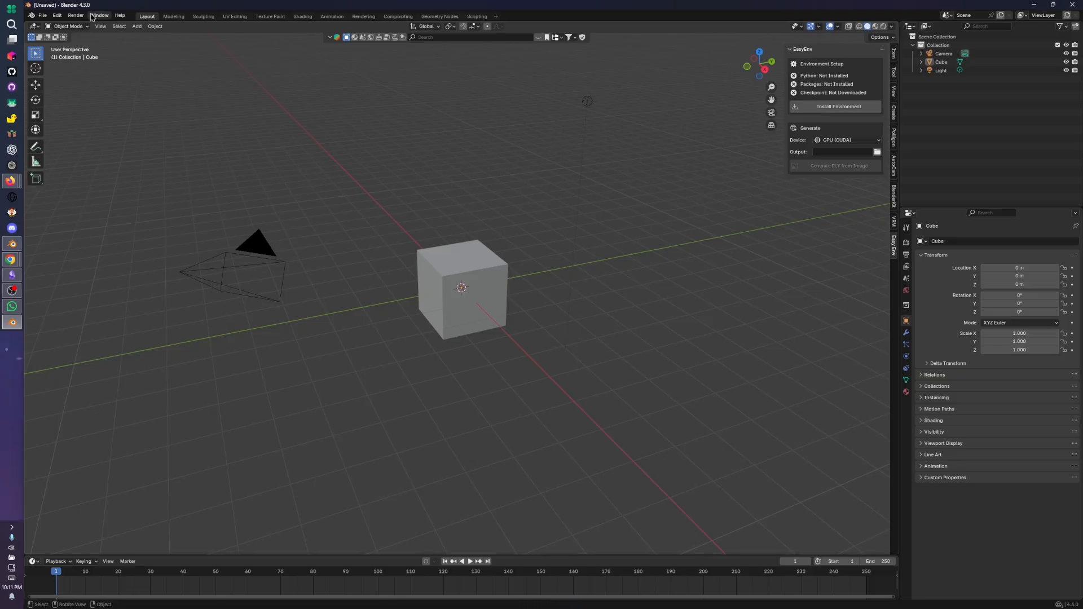
# Save the Blender preferences from the add-ons section and close the preferences window
pyautogui.click(58, 15)
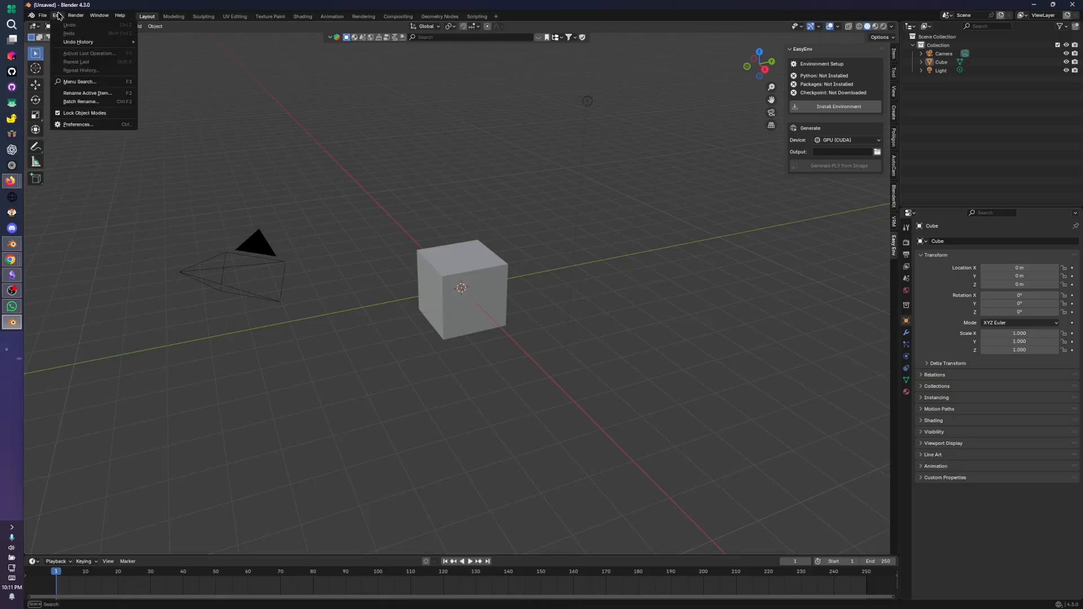
pyautogui.click(89, 125)
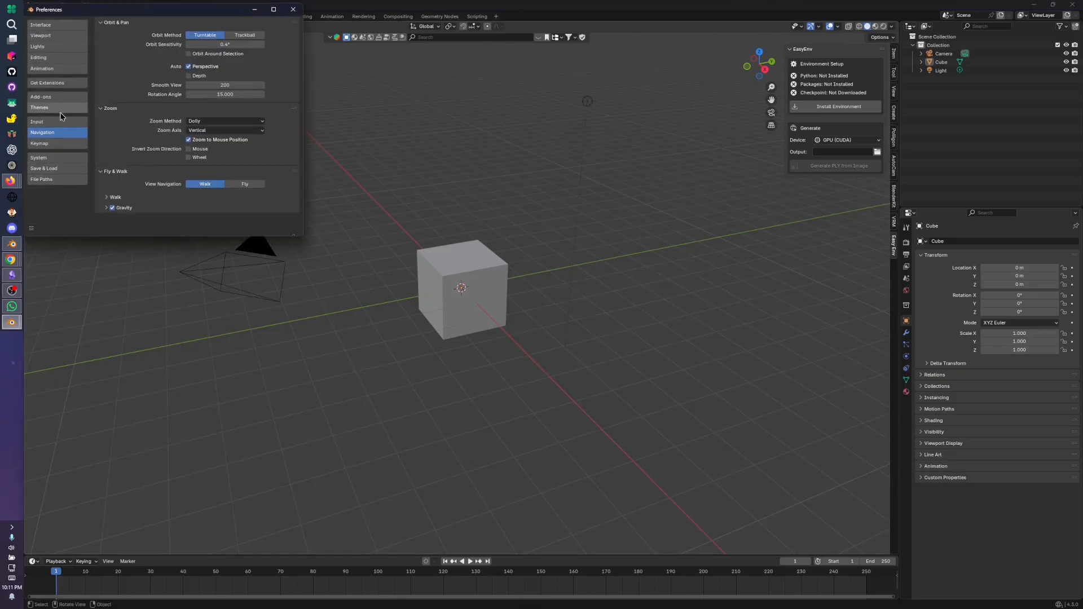
pyautogui.click(57, 95)
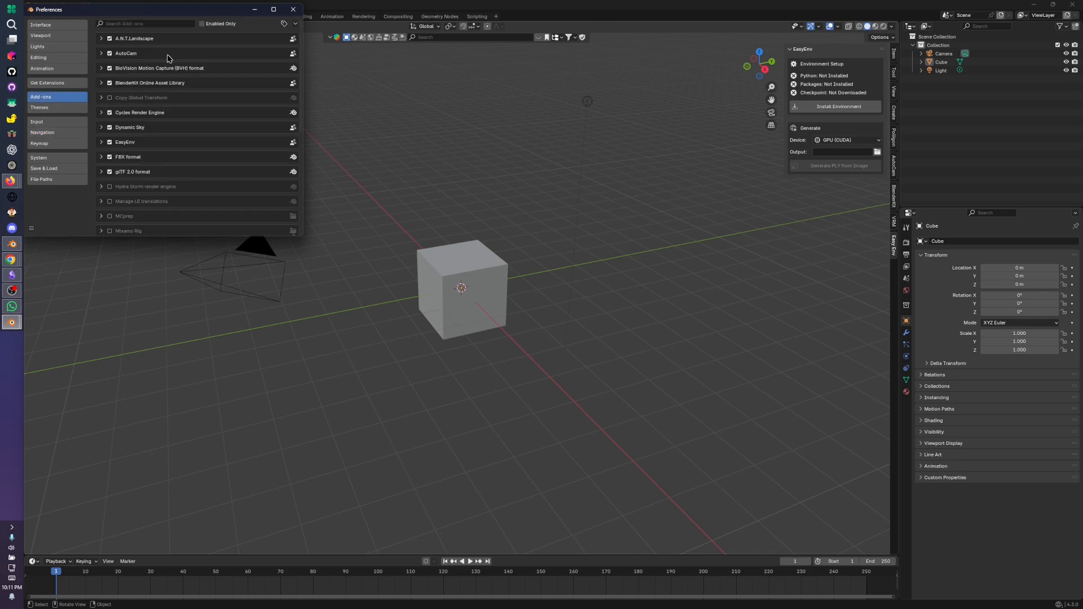
pyautogui.click(32, 229)
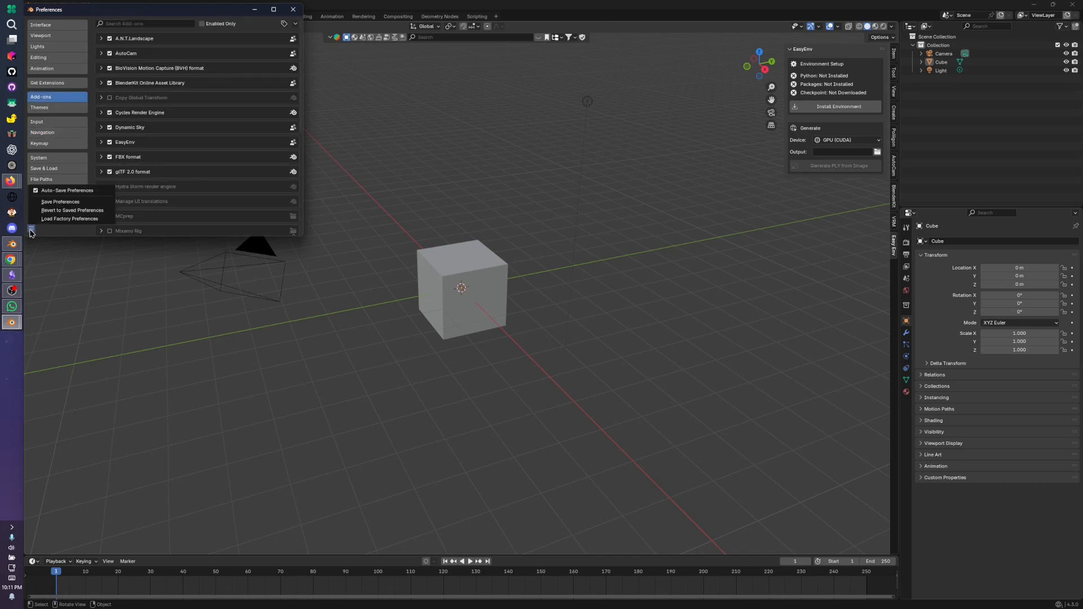
pyautogui.click(63, 203)
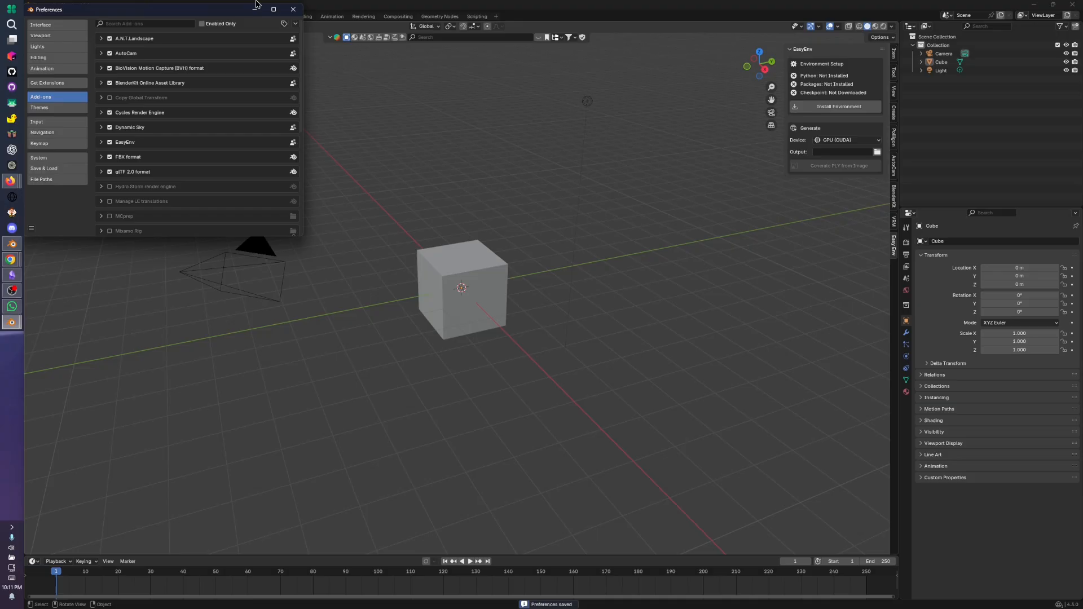
pyautogui.click(293, 9)
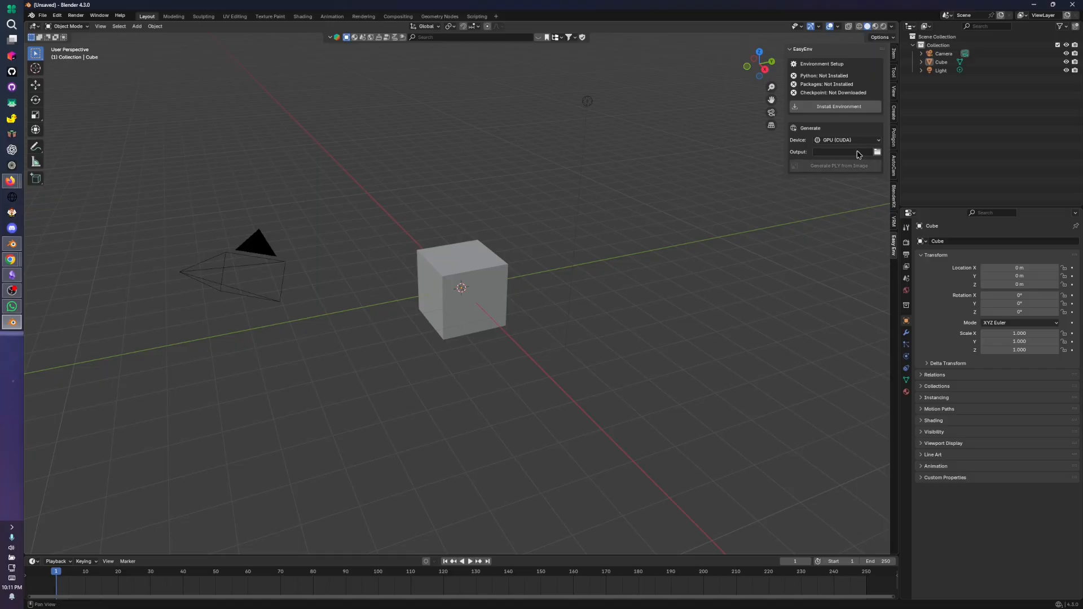
# Start installing the EasyEnv environment and toggle the system console to follow the progress
pyautogui.click(834, 109)
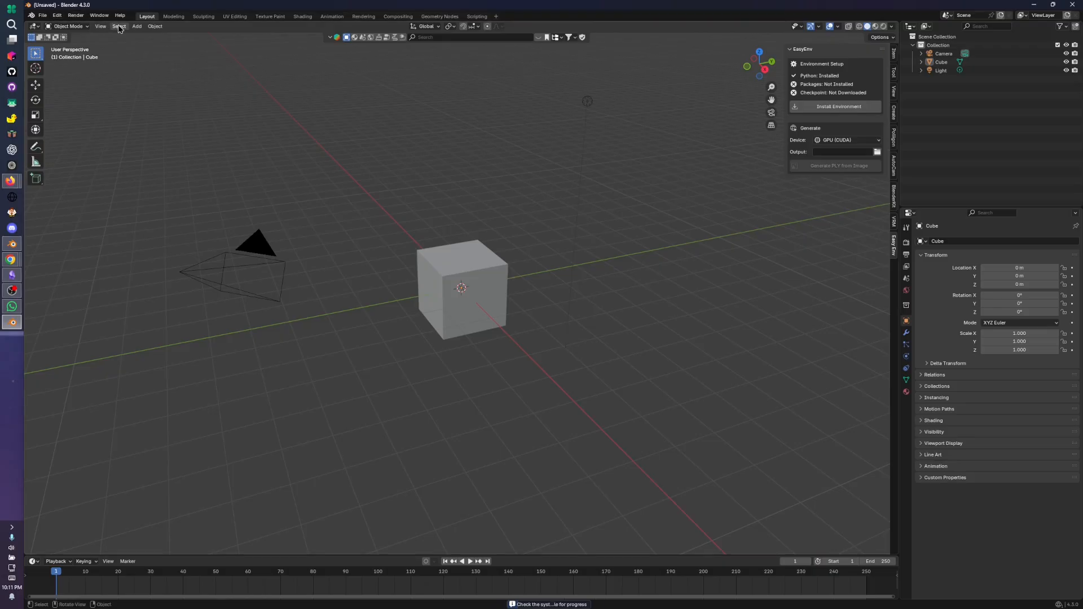
pyautogui.click(81, 20)
pyautogui.moveTo(100, 16)
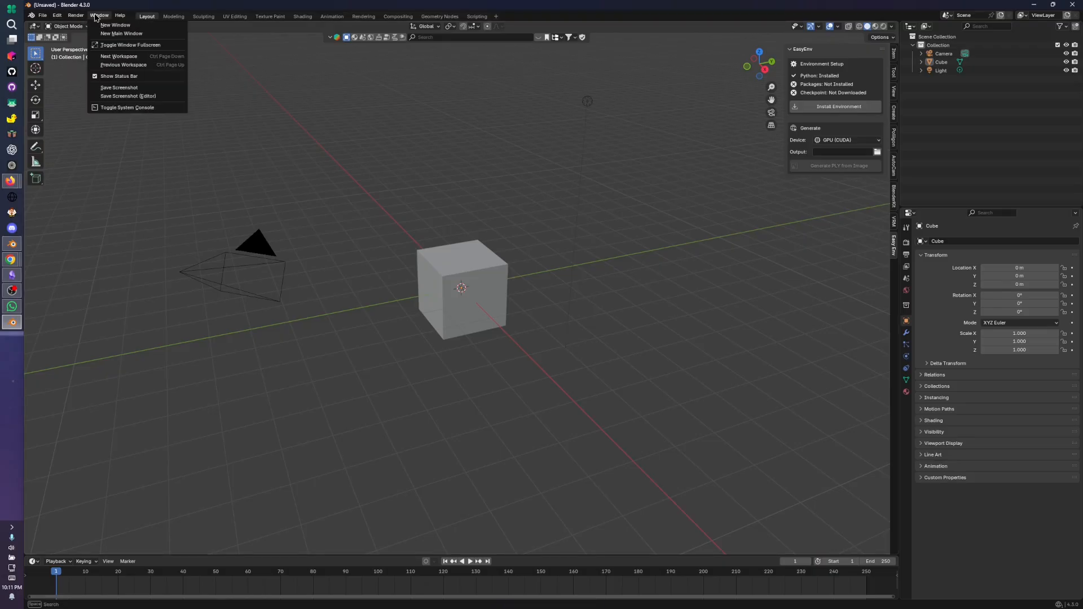
pyautogui.click(124, 109)
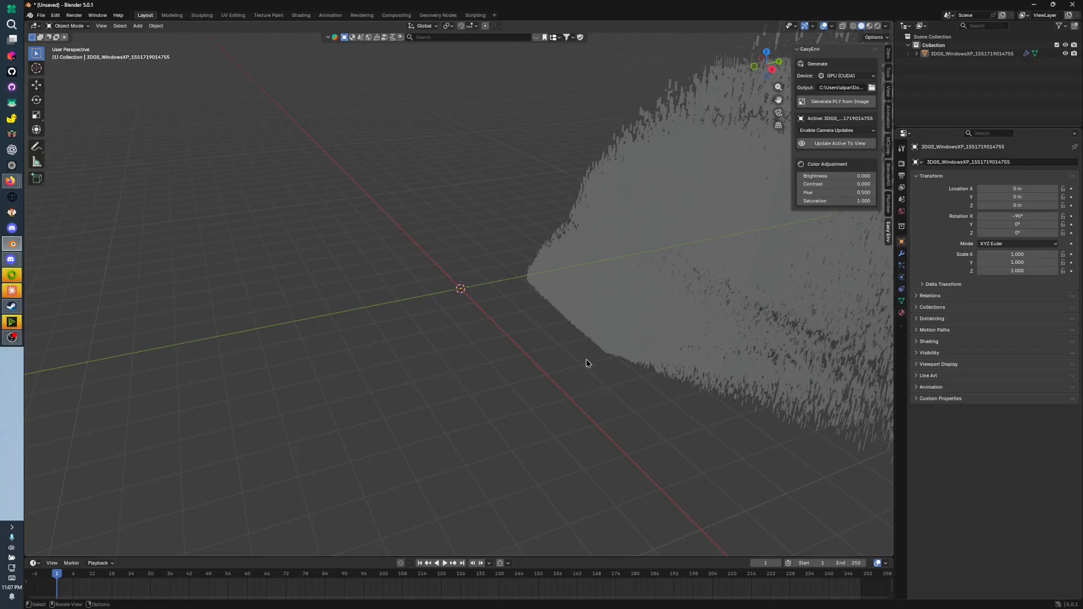
# Face the generated WindowsXP splat from the front and set the viewport shading to Material Preview
pyautogui.moveTo(586, 363); pyautogui.dragTo(296, 410, button='middle')
pyautogui.scroll(-5, 201, 404)
pyautogui.scroll(2, 198, 379)
pyautogui.scroll(1, 300, 455)
pyautogui.keyDown('shift'); pyautogui.moveTo(300, 455); pyautogui.dragTo(374, 359, button='middle'); pyautogui.keyUp('shift')
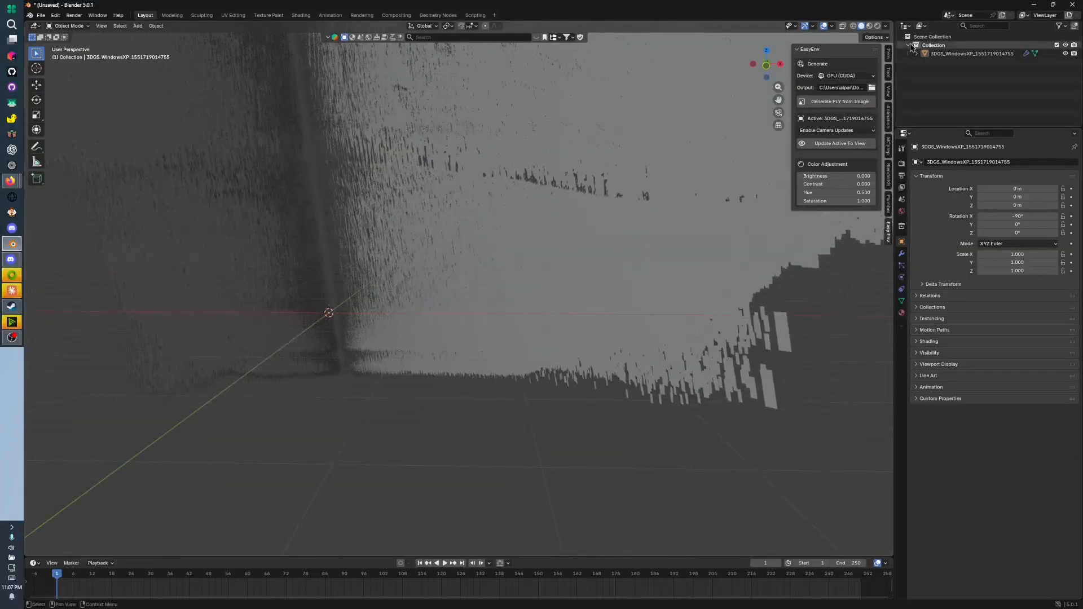
pyautogui.click(871, 31)
pyautogui.moveTo(519, 288)
pyautogui.mouseDown(button='middle')
pyautogui.moveTo(529, 279)
pyautogui.moveTo(503, 319)
pyautogui.moveTo(517, 317)
pyautogui.moveTo(493, 309)
pyautogui.moveTo(515, 300)
pyautogui.mouseUp(button='middle')
# Select the WindowsXP splat object and update it to a closer front view with EasyEnv
pyautogui.click(401, 288)
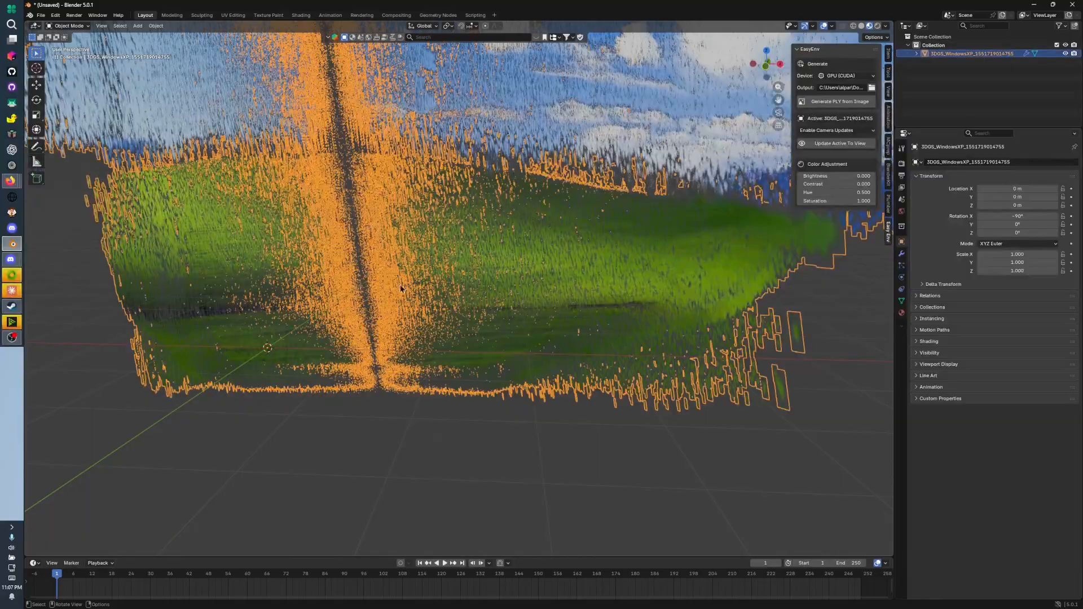
pyautogui.moveTo(382, 431)
pyautogui.mouseDown(button='middle')
pyautogui.moveTo(383, 412)
pyautogui.moveTo(406, 393)
pyautogui.moveTo(395, 471)
pyautogui.moveTo(384, 440)
pyautogui.mouseUp(button='middle')
pyautogui.scroll(1, 390, 471)
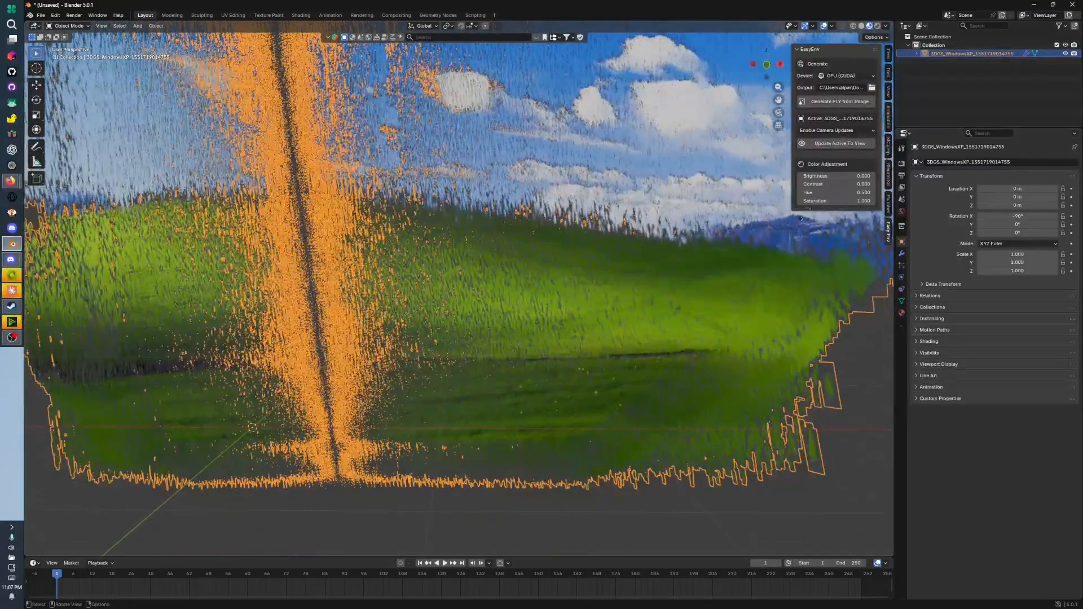
pyautogui.click(842, 144)
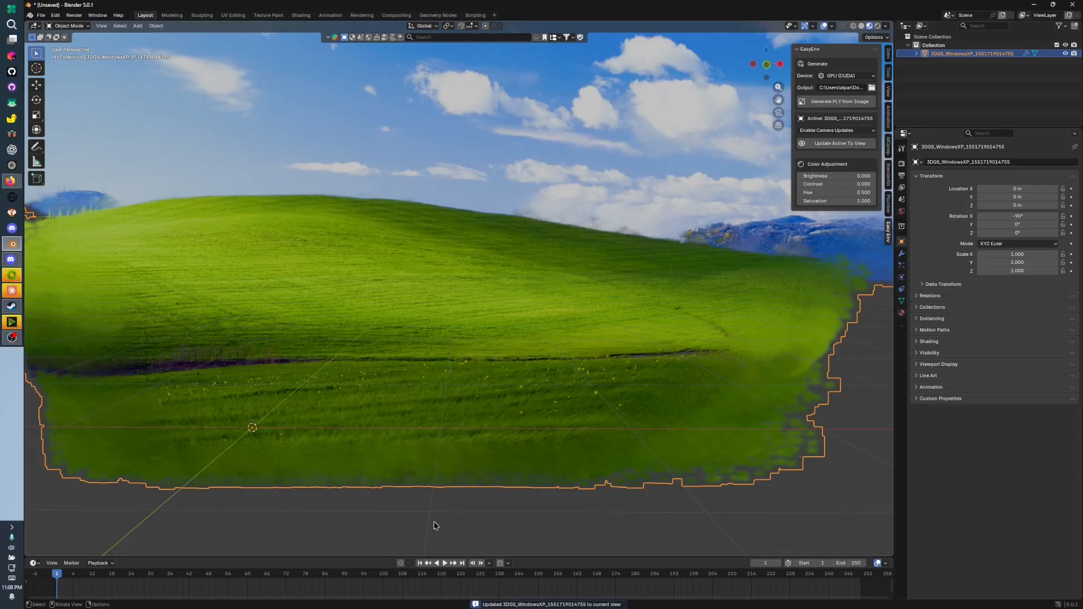
# Deselect the splat and examine the hill landscape from the side, up close and from afar
pyautogui.click(433, 522)
pyautogui.moveTo(463, 405); pyautogui.dragTo(618, 364, button='middle')
pyautogui.scroll(6, 633, 372)
pyautogui.keyDown('shift'); pyautogui.moveTo(342, 396); pyautogui.dragTo(551, 371, button='middle'); pyautogui.keyUp('shift')
pyautogui.scroll(-8, 521, 324)
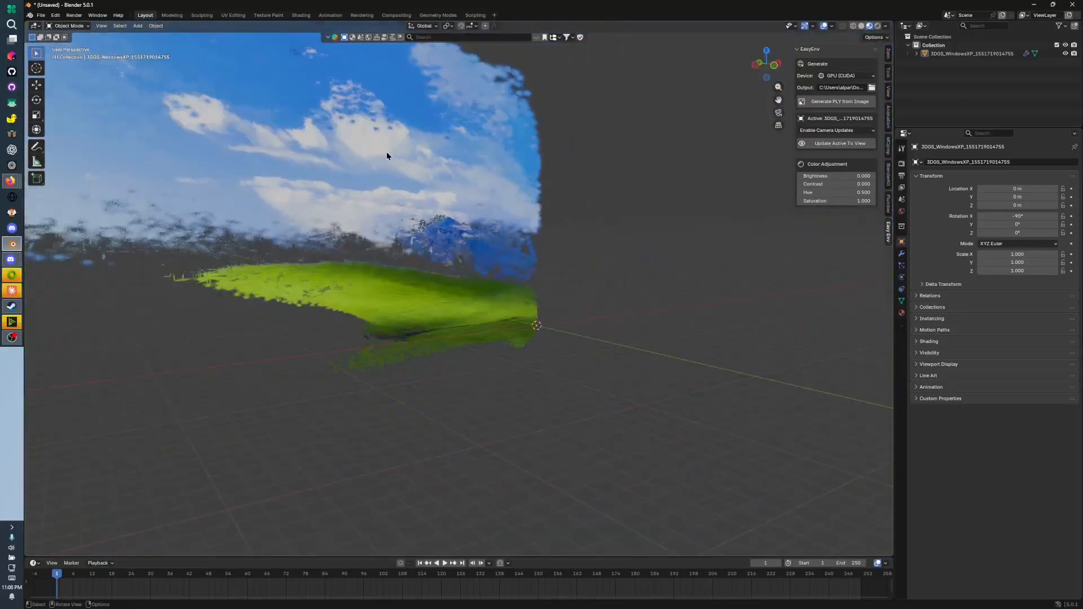
pyautogui.scroll(-3, 387, 153)
pyautogui.moveTo(387, 153); pyautogui.dragTo(350, 153, button='middle')
pyautogui.scroll(4, 442, 203)
pyautogui.scroll(5, 423, 275)
pyautogui.keyDown('shift'); pyautogui.moveTo(442, 202); pyautogui.dragTo(525, 324, button='middle'); pyautogui.keyUp('shift')
pyautogui.moveTo(520, 269); pyautogui.dragTo(458, 333, button='middle')
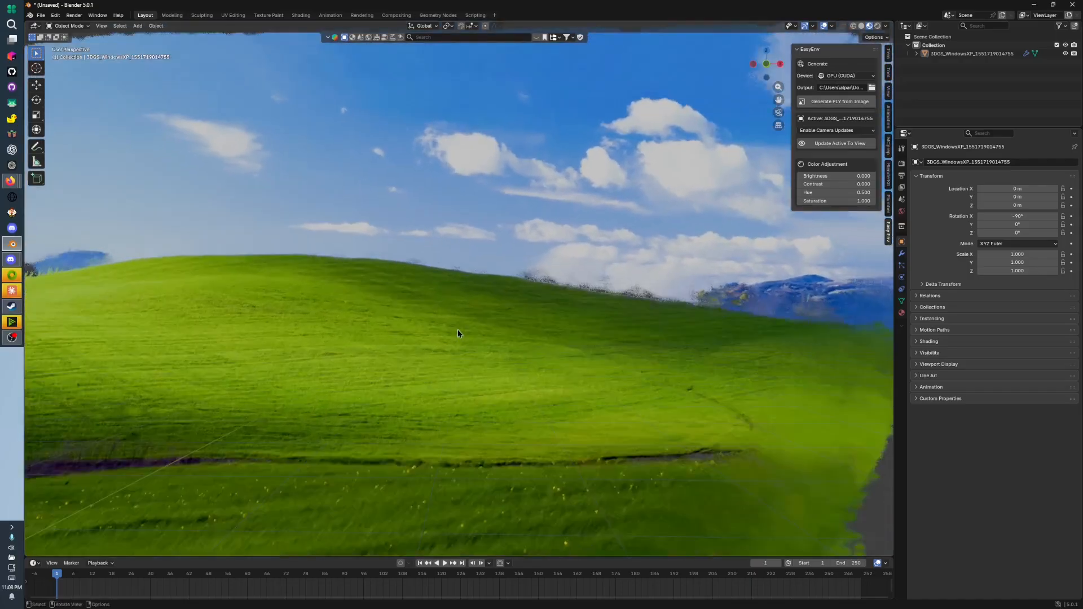
# Frame the hill and sky so they fill the viewport, and update the active splat to that view
pyautogui.scroll(2, 445, 351)
pyautogui.scroll(-3, 423, 385)
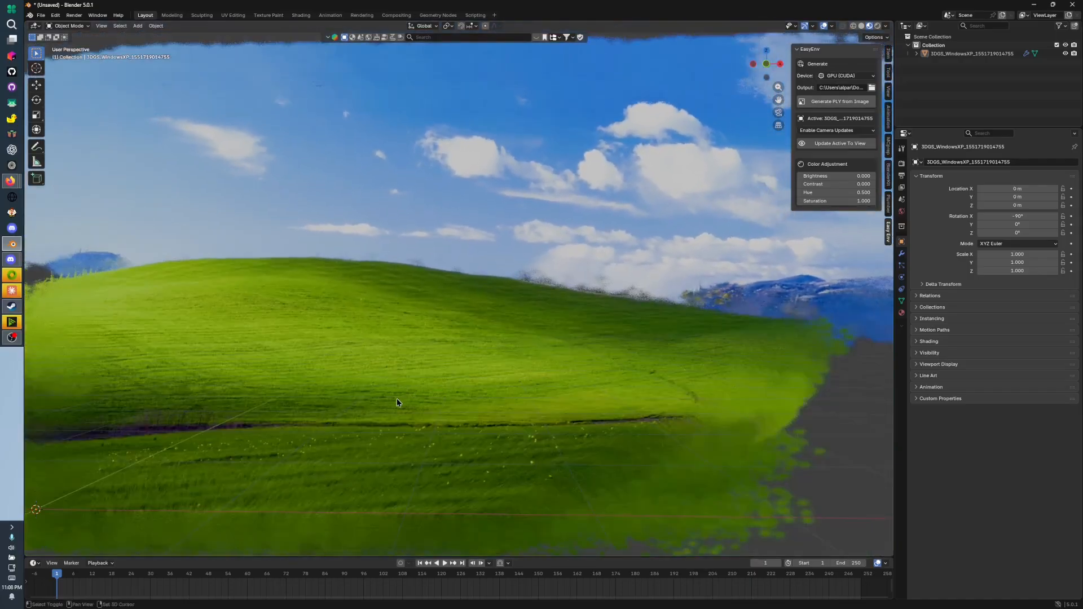
pyautogui.scroll(-2, 397, 402)
pyautogui.scroll(5, 475, 391)
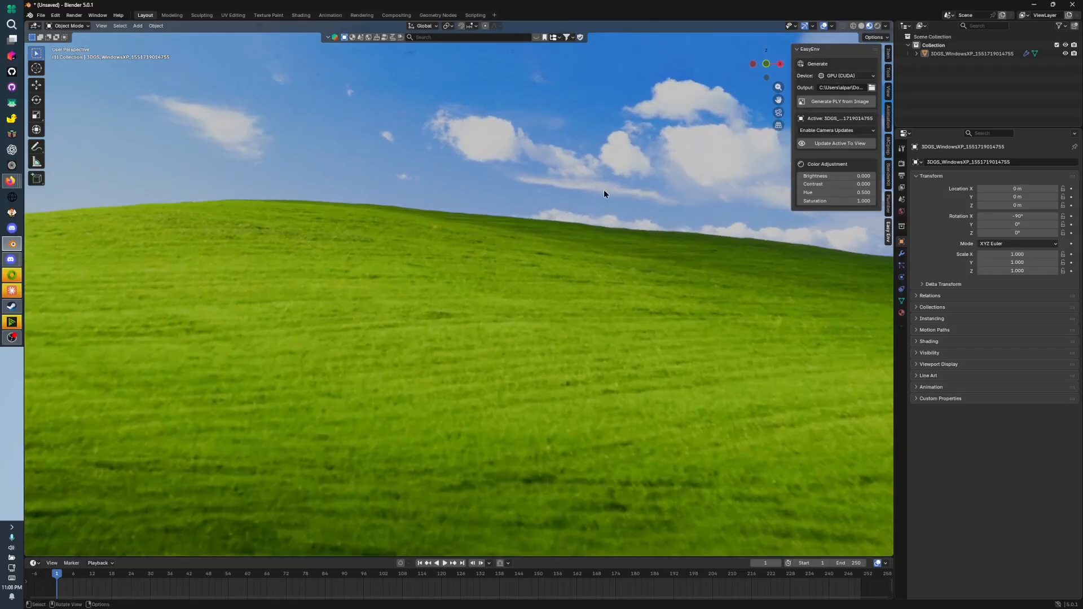
pyautogui.scroll(-2, 579, 222)
pyautogui.keyDown('shift'); pyautogui.moveTo(570, 233); pyautogui.dragTo(472, 238, button='middle'); pyautogui.keyUp('shift')
pyautogui.click(804, 146)
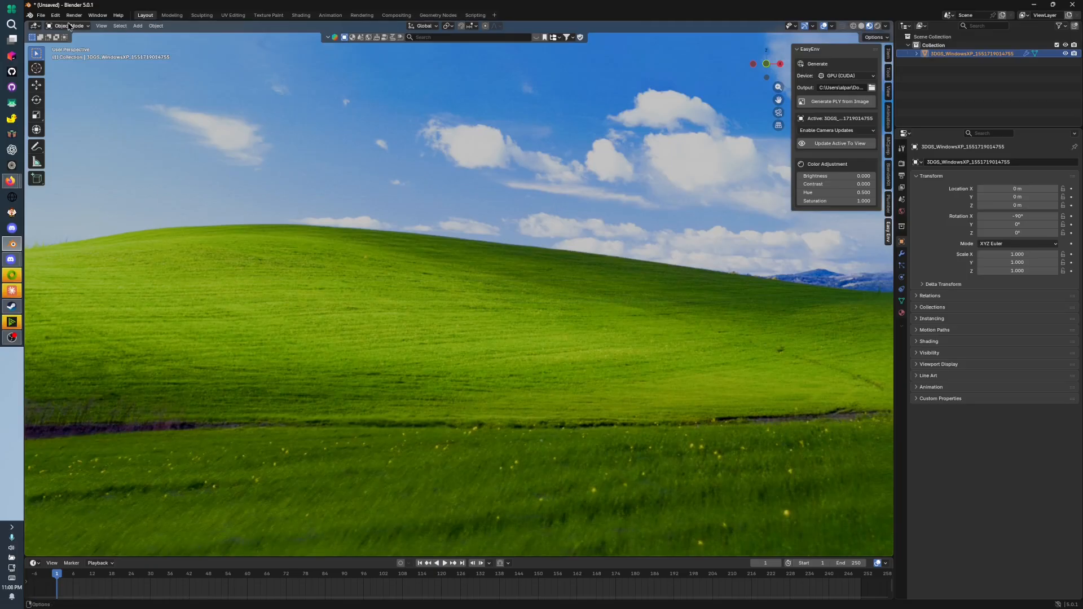
# Add a camera to the scene and align it to the current view of the hill
pyautogui.click(37, 15)
pyautogui.moveTo(56, 16)
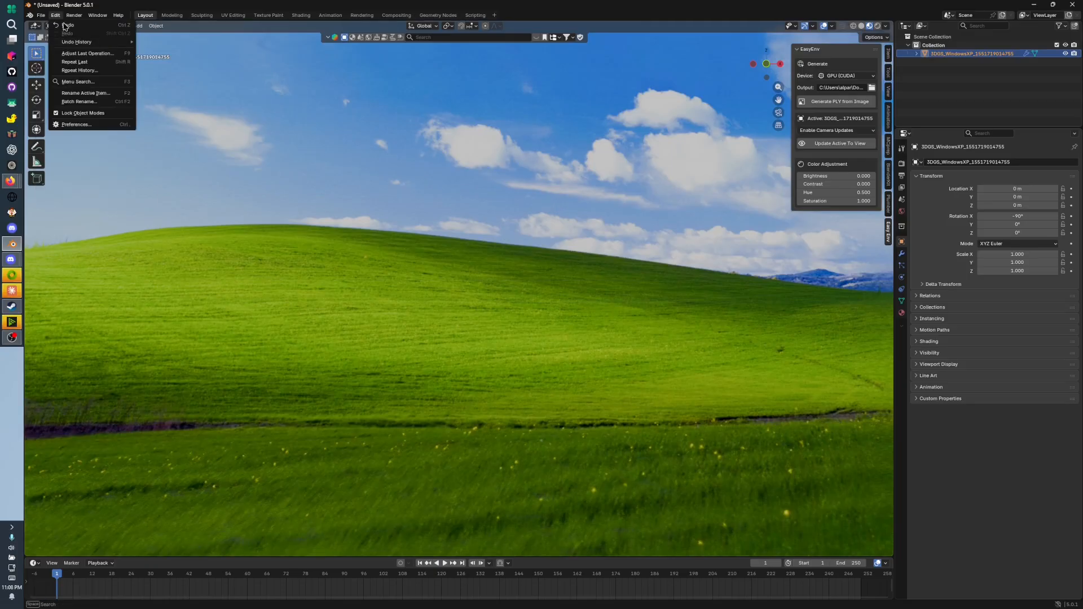
pyautogui.click(138, 26)
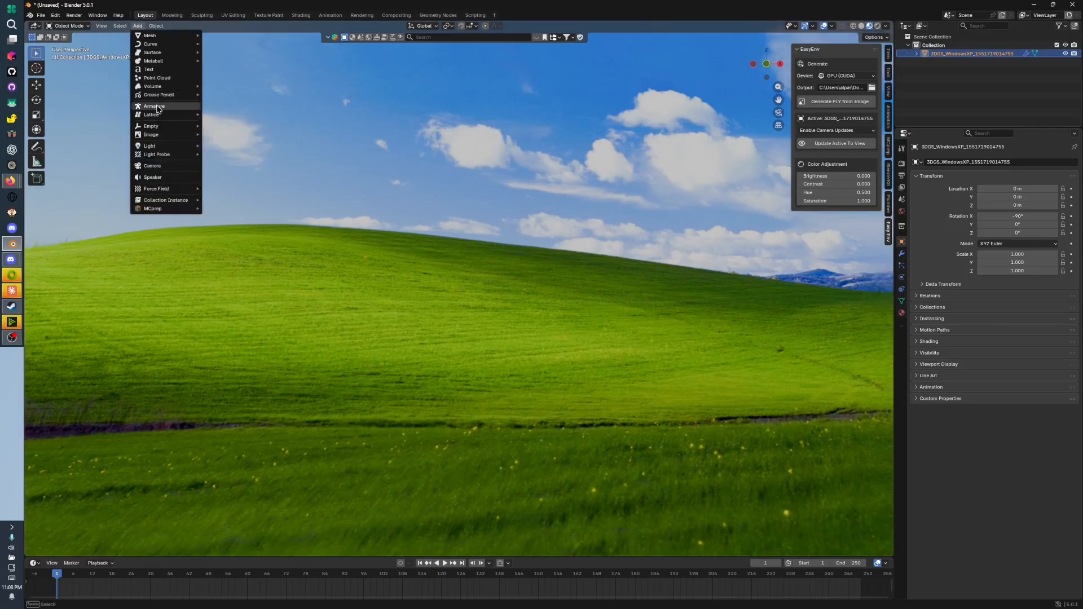
pyautogui.click(180, 167)
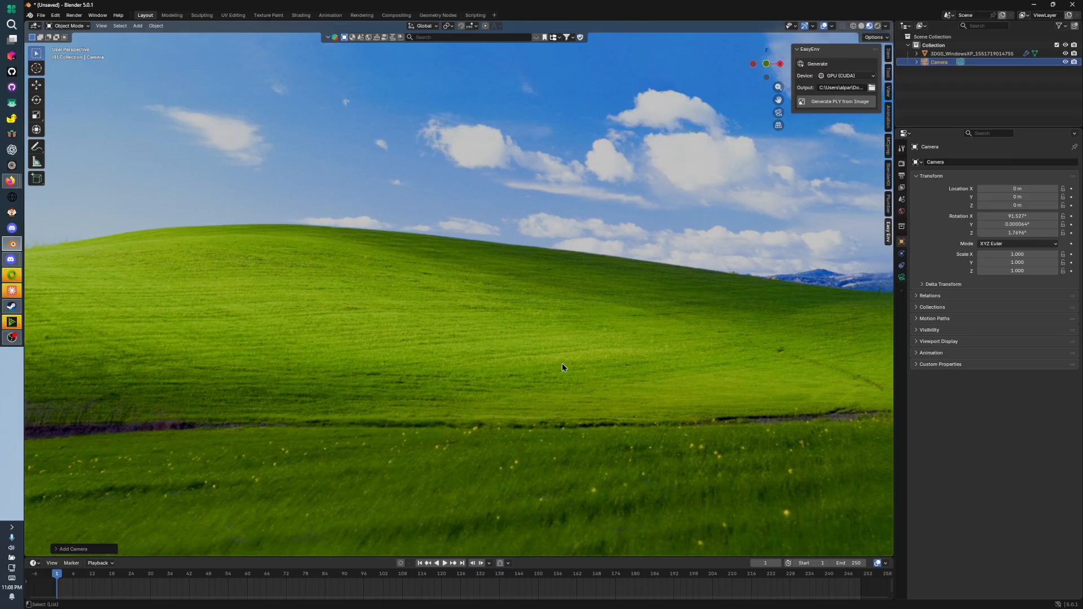
pyautogui.press('ctrl+alt+KP_0')
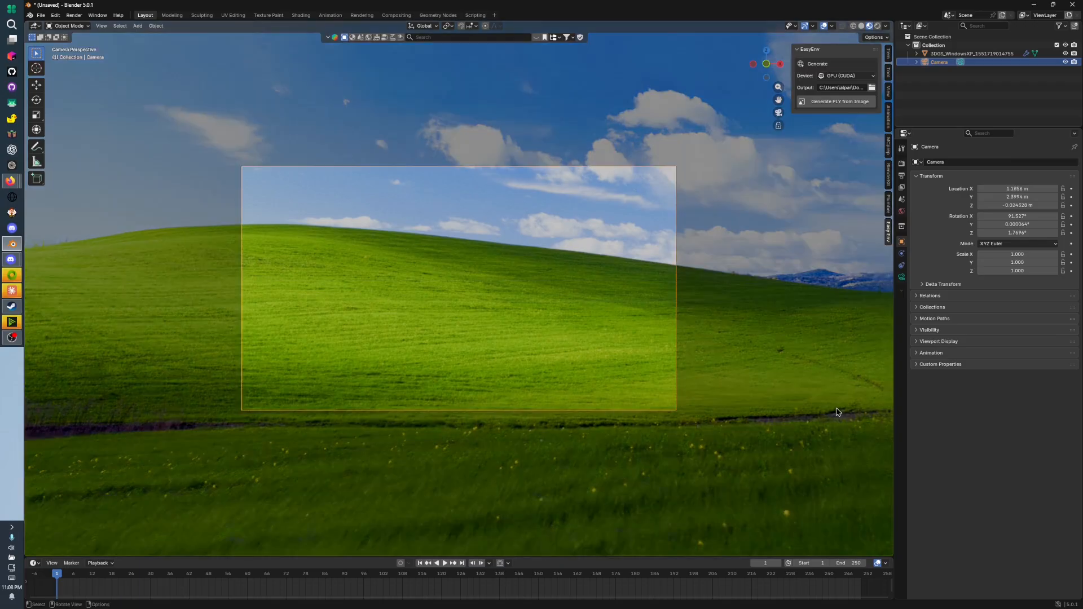
# Change the camera's lens unit to Field of View and set the field of view to 60°
pyautogui.click(902, 277)
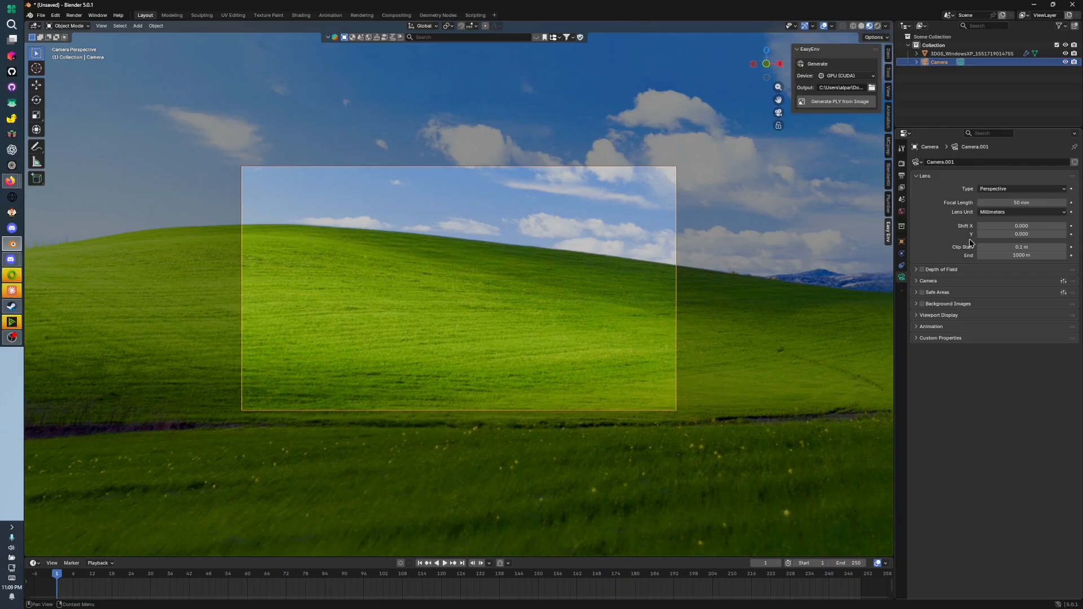
pyautogui.click(994, 212)
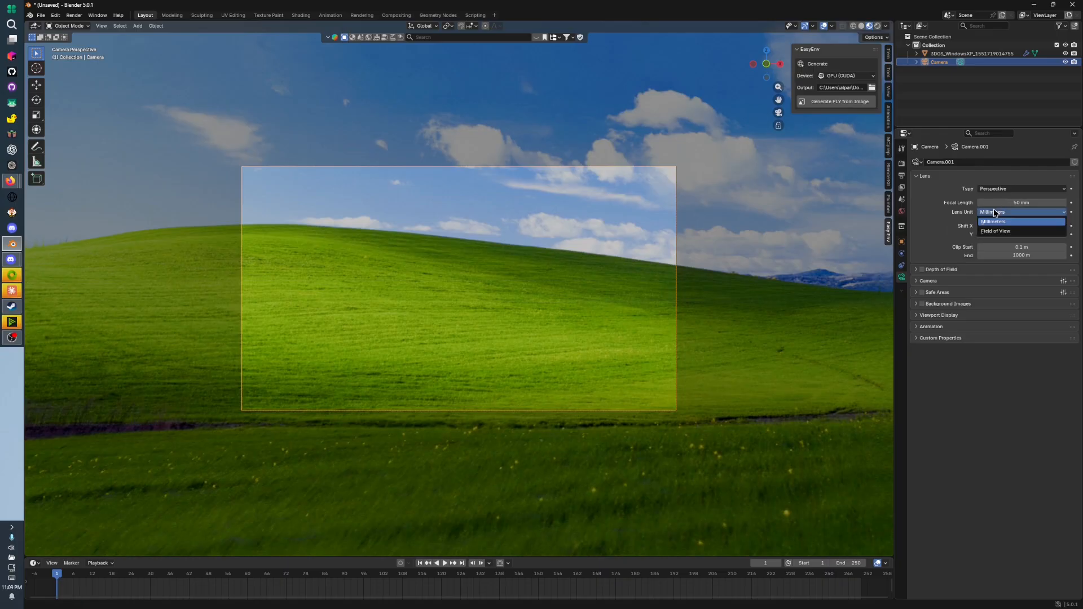
pyautogui.click(999, 230)
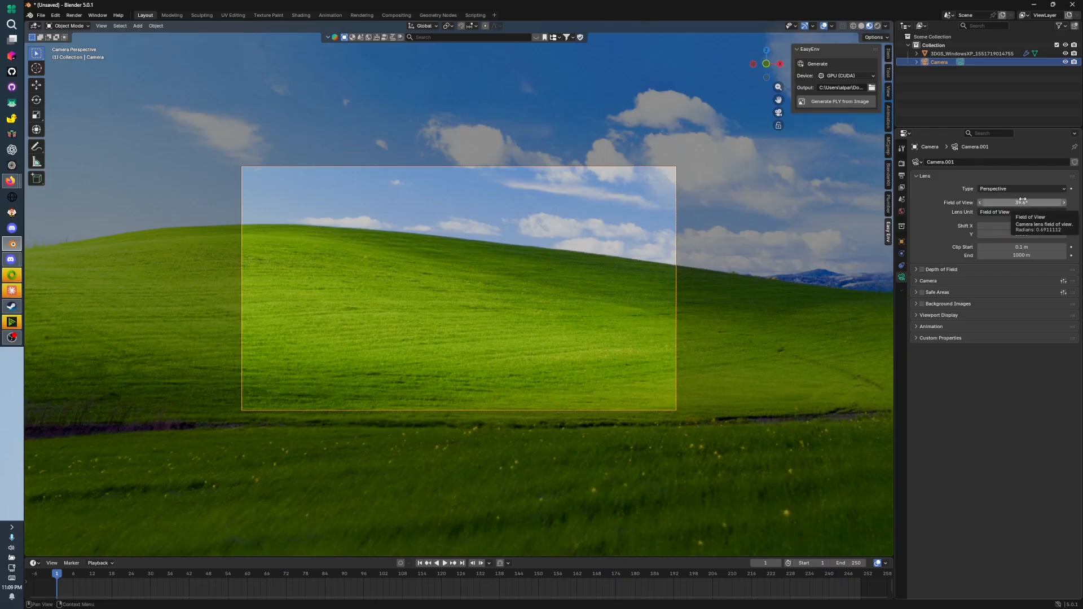
pyautogui.click(1021, 203)
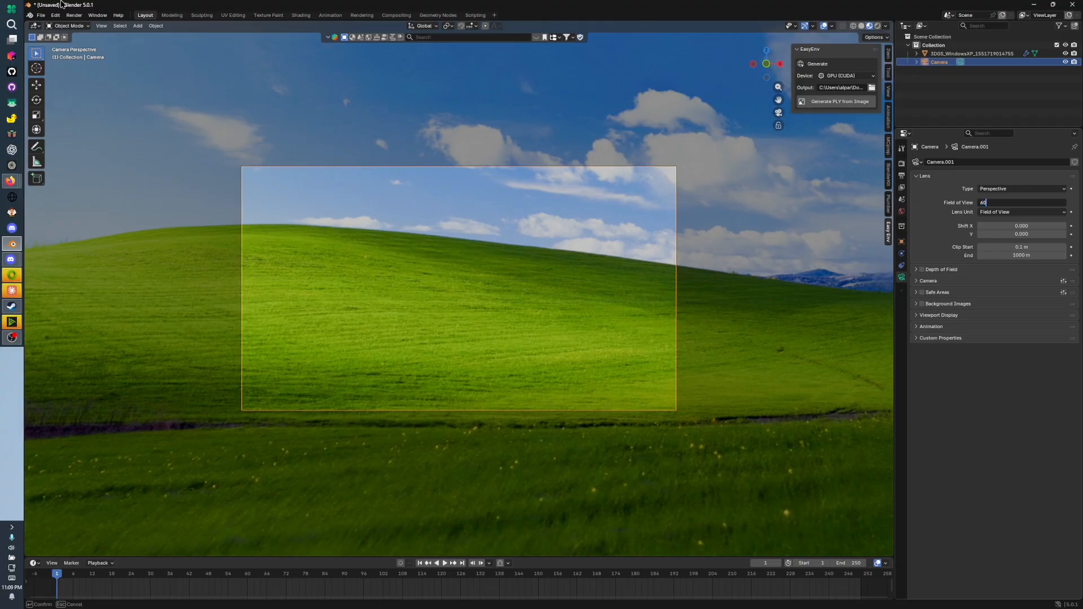
pyautogui.press('Return')
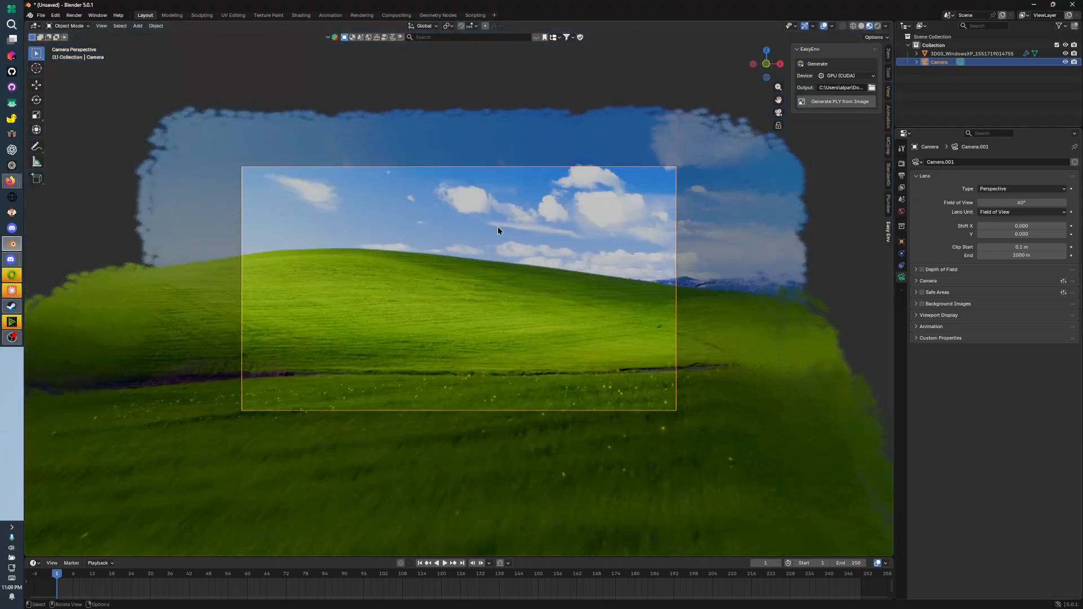
# Add a cube mesh to the scene and move it along the Y axis onto the hill landscape
pyautogui.scroll(3, 497, 230)
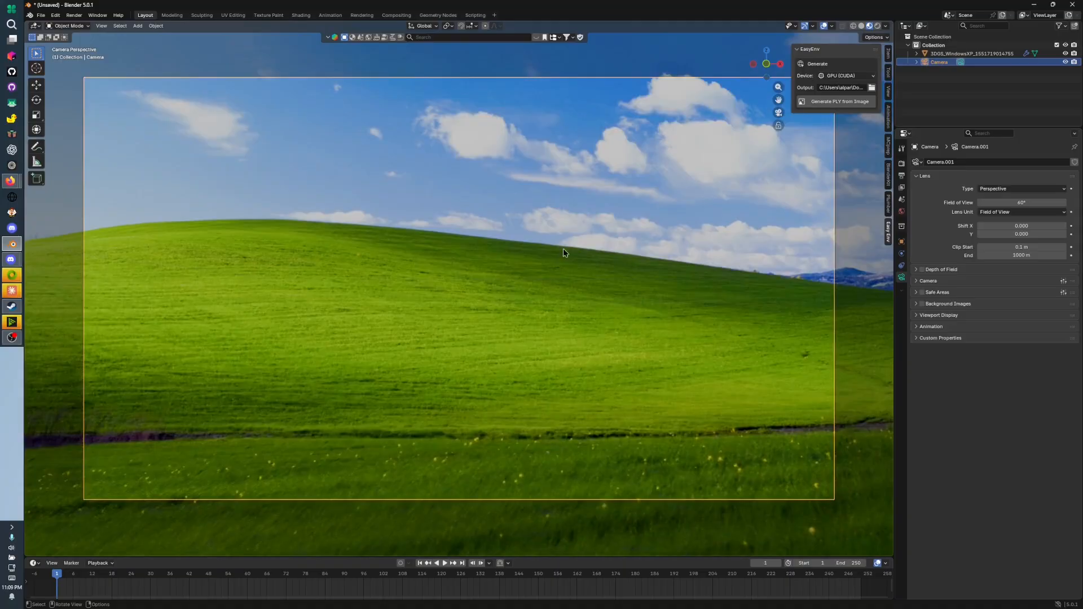
pyautogui.click(138, 26)
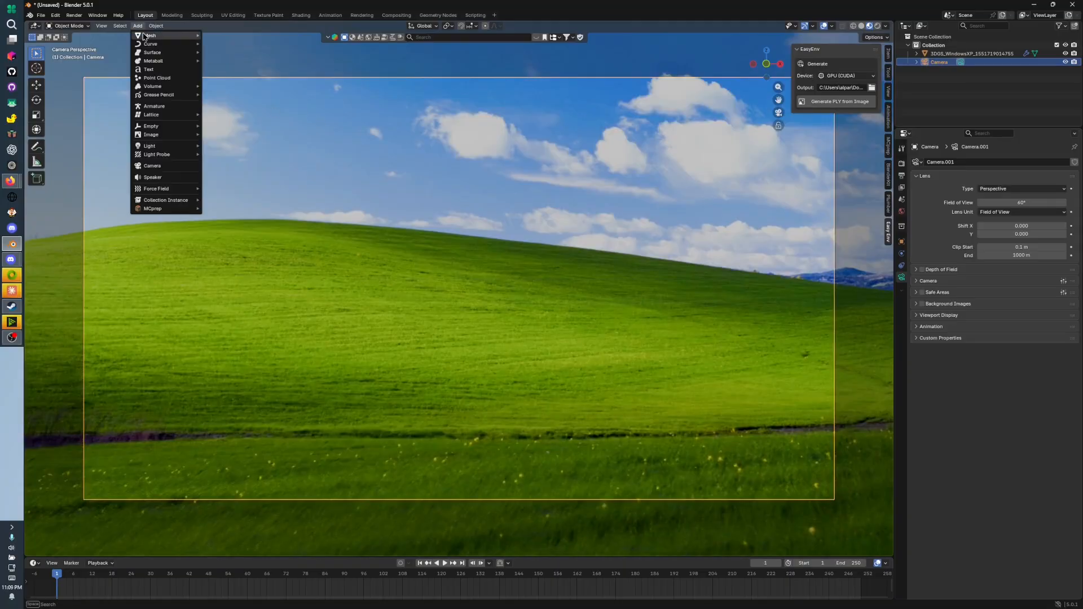
pyautogui.moveTo(161, 37)
pyautogui.click(219, 46)
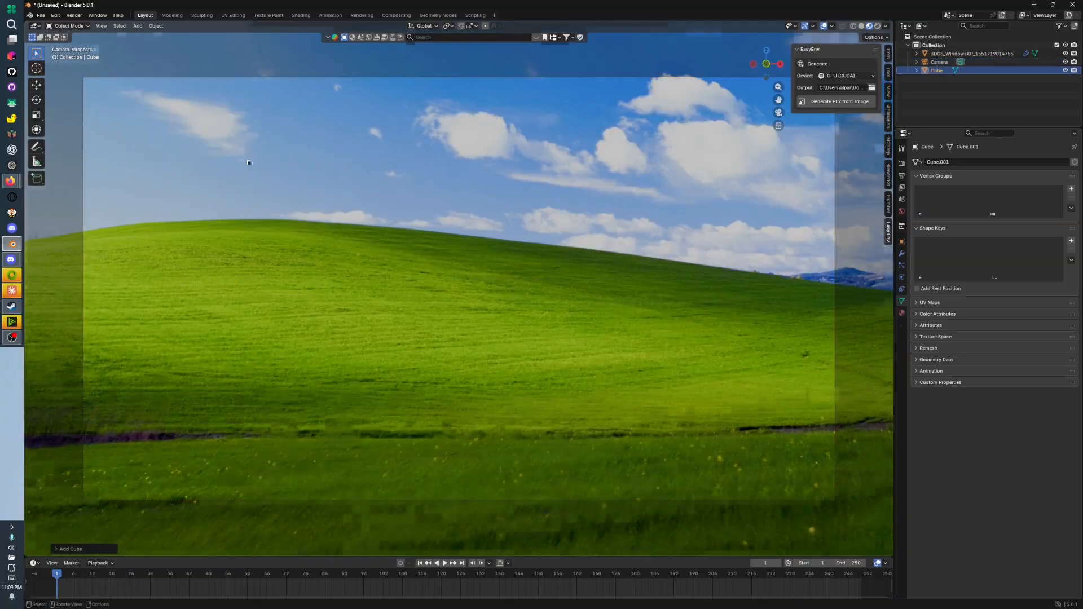
pyautogui.moveTo(244, 162); pyautogui.dragTo(330, 200, button='middle')
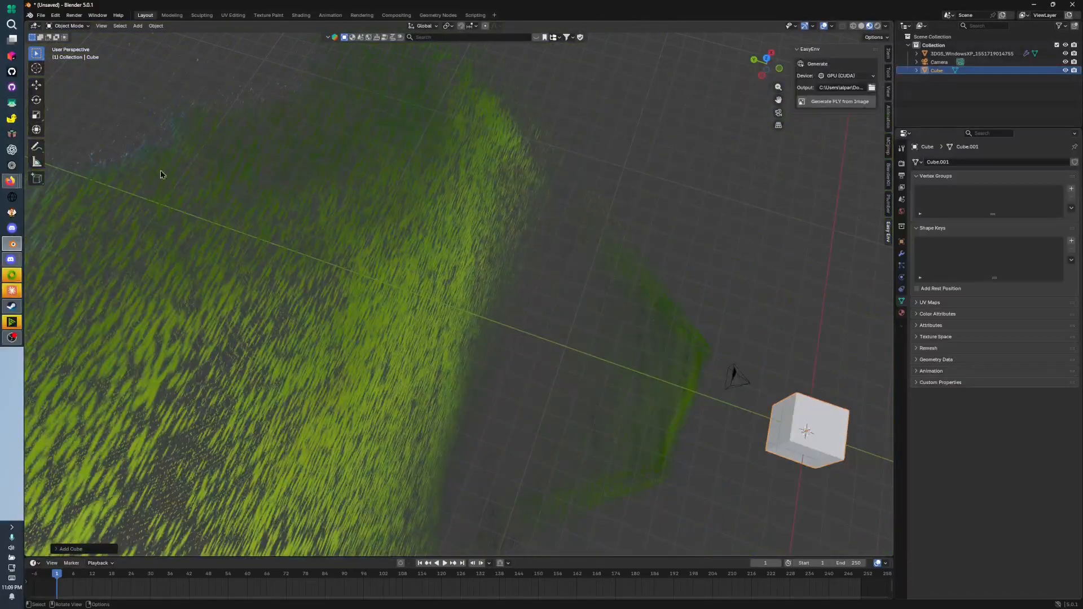
pyautogui.click(36, 85)
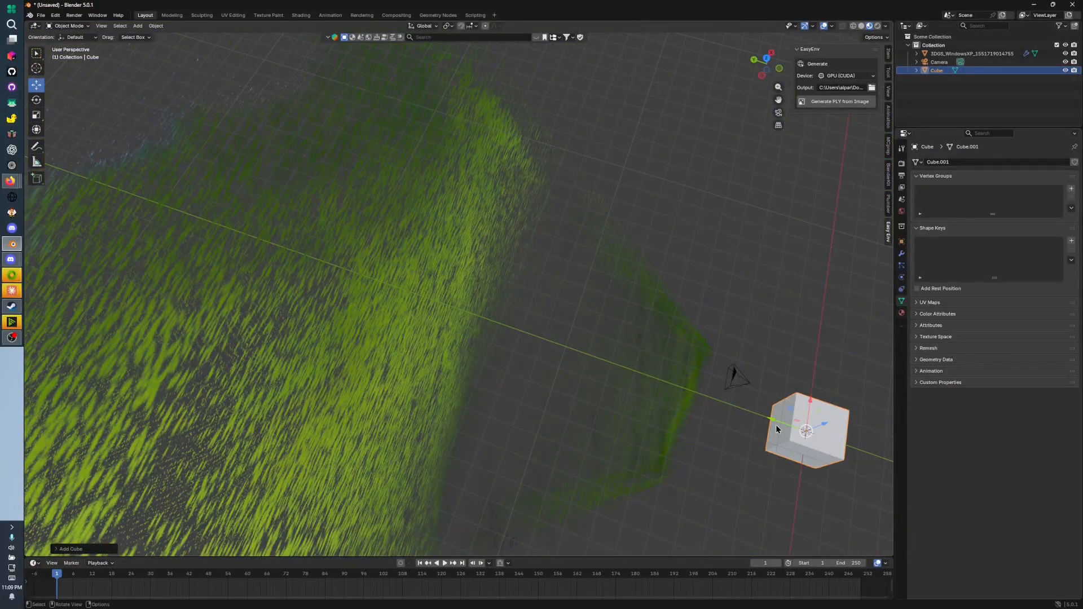
pyautogui.moveTo(776, 429); pyautogui.dragTo(453, 314)
# In the camera view, adjust the cube's height and sideways position so its base sinks into the grass
pyautogui.press('KP_0')
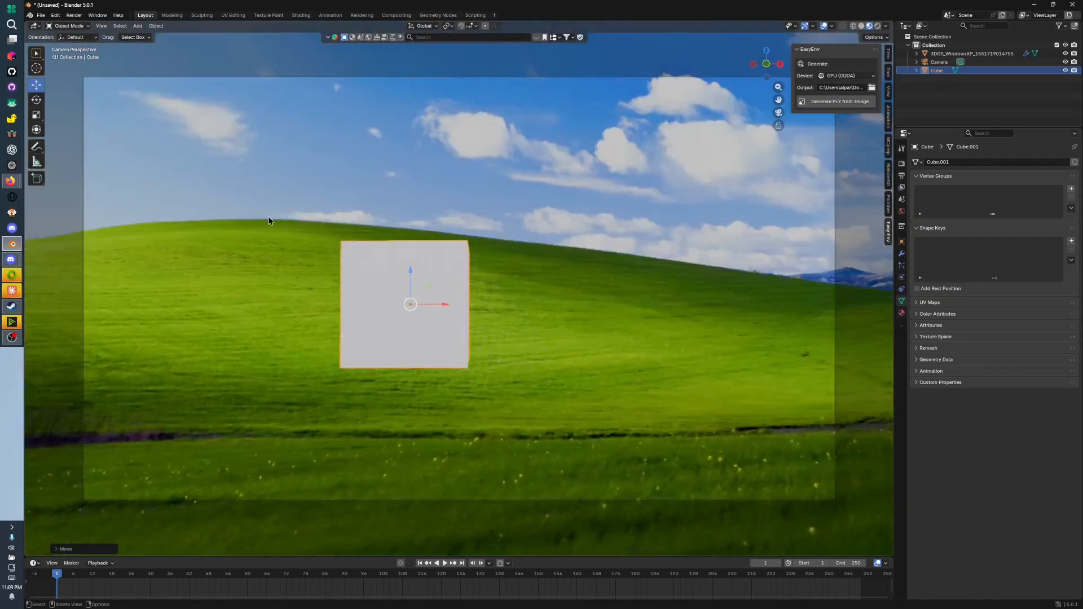
pyautogui.moveTo(414, 277); pyautogui.dragTo(397, 346)
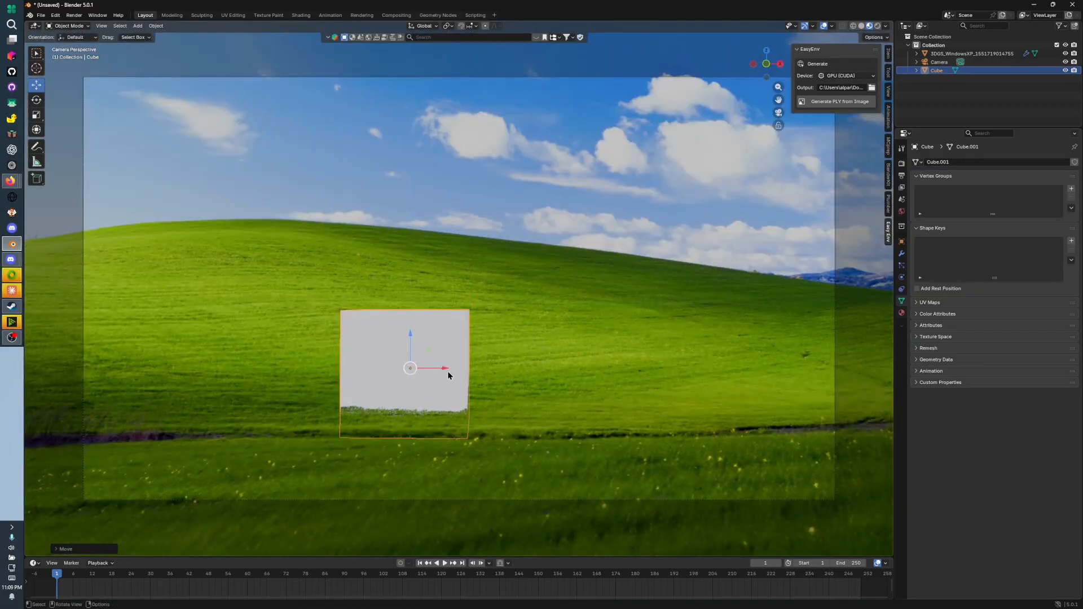
pyautogui.moveTo(448, 375); pyautogui.dragTo(402, 454)
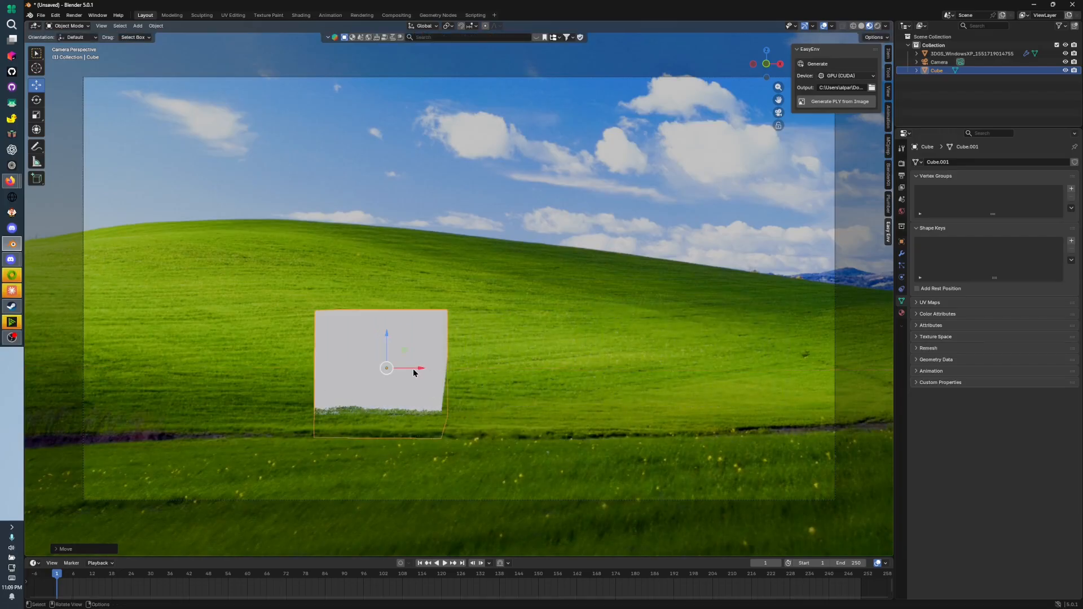
pyautogui.moveTo(387, 342); pyautogui.dragTo(365, 346)
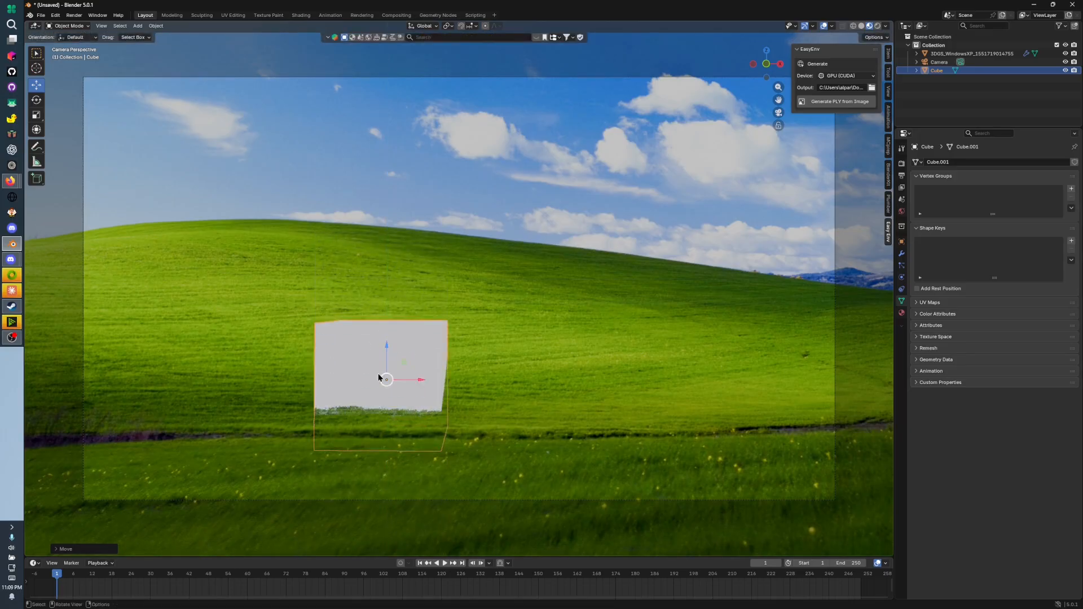
pyautogui.moveTo(380, 352); pyautogui.dragTo(378, 321)
# Examine how the cube sits in the splat's grass from the side, up close and from afar
pyautogui.scroll(-3, 361, 272)
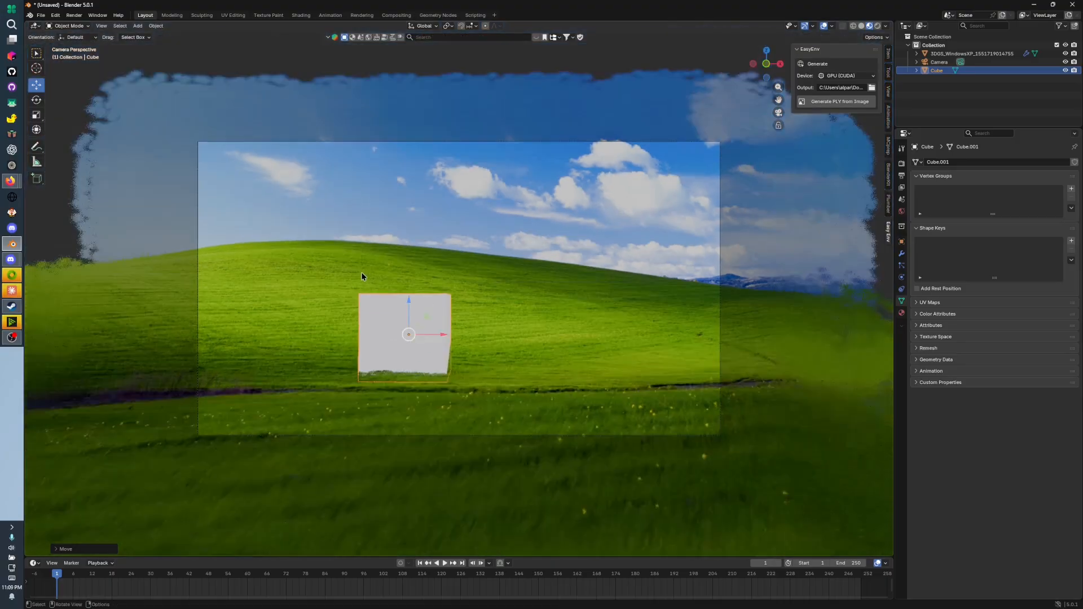
pyautogui.scroll(4, 366, 271)
pyautogui.moveTo(365, 271)
pyautogui.mouseDown(button='middle')
pyautogui.moveTo(427, 297)
pyautogui.moveTo(394, 300)
pyautogui.moveTo(378, 272)
pyautogui.moveTo(438, 288)
pyautogui.moveTo(354, 274)
pyautogui.mouseUp(button='middle')
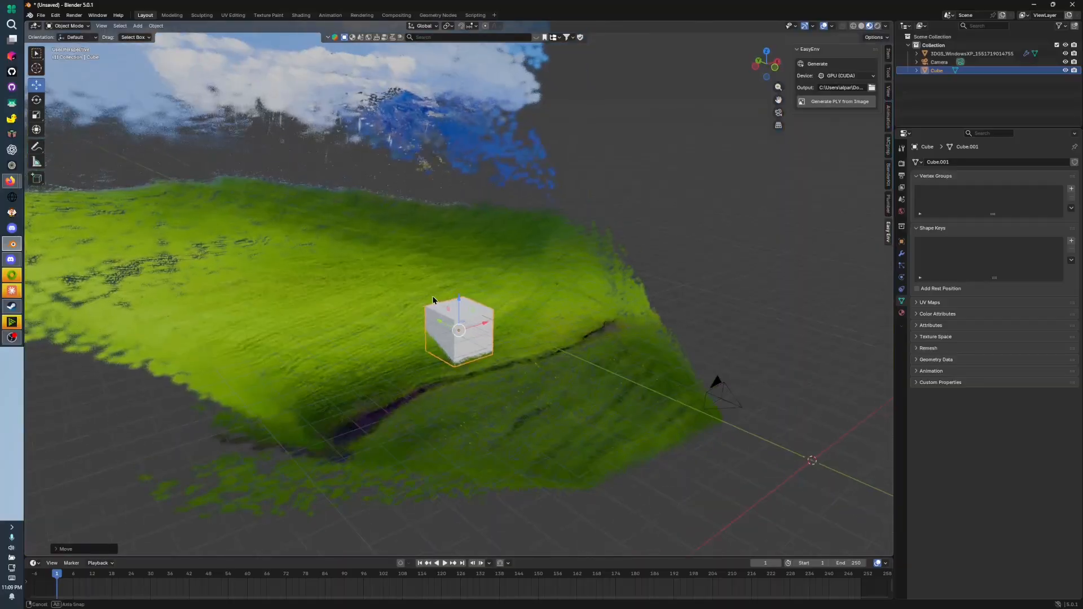
pyautogui.scroll(5, 372, 278)
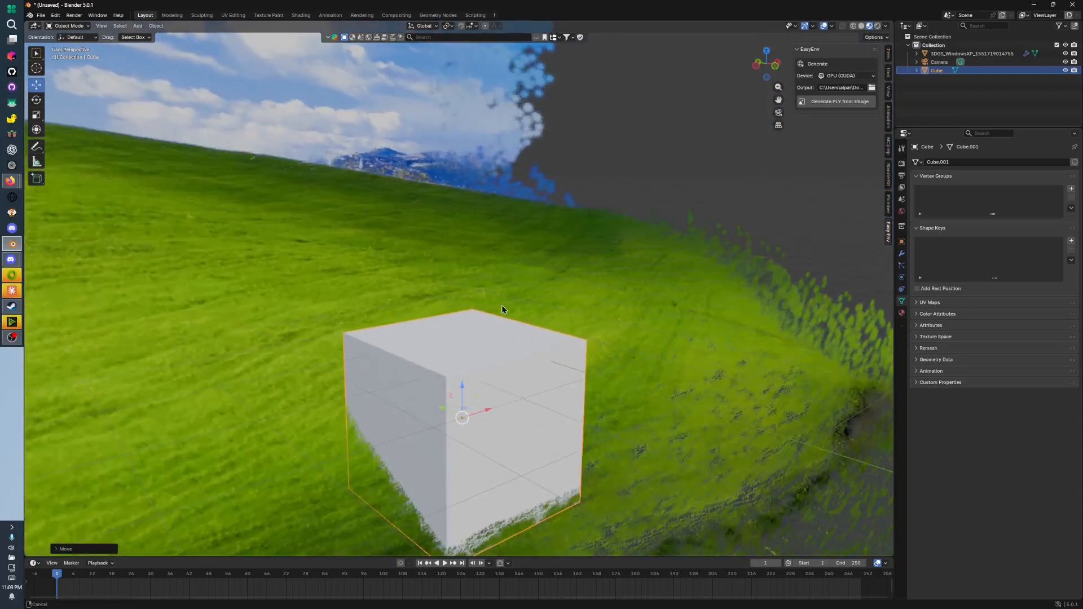
pyautogui.moveTo(502, 309); pyautogui.dragTo(415, 329, button='middle')
pyautogui.scroll(-5, 635, 174)
pyautogui.scroll(8, 532, 246)
pyautogui.scroll(-8, 505, 239)
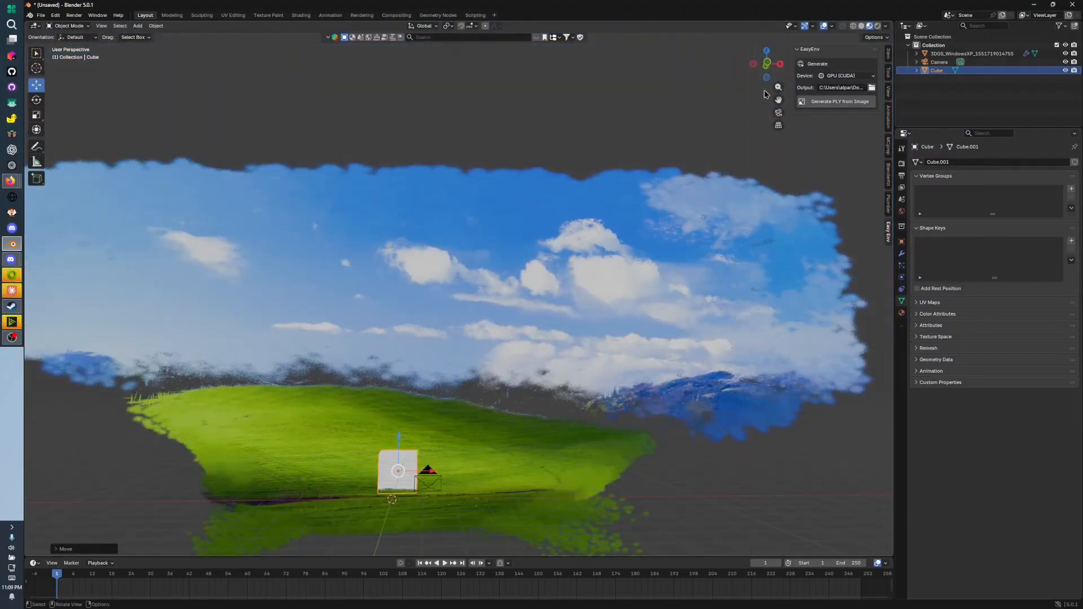
# Delete the Windows XP hill splat and the cube from the scene
pyautogui.click(561, 282)
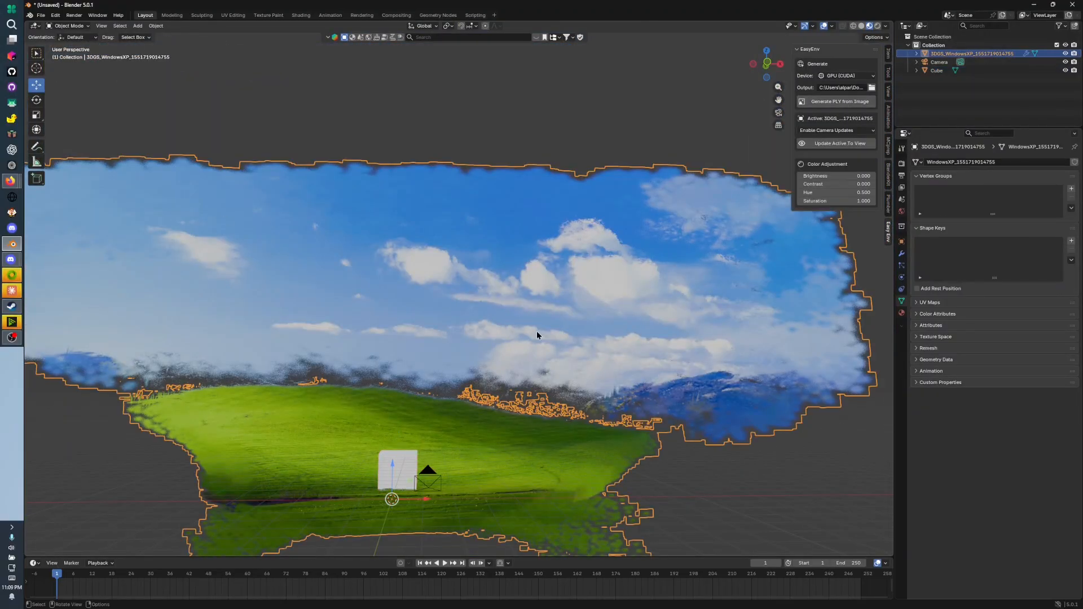
pyautogui.press('Delete')
pyautogui.click(382, 475)
pyautogui.press('Delete')
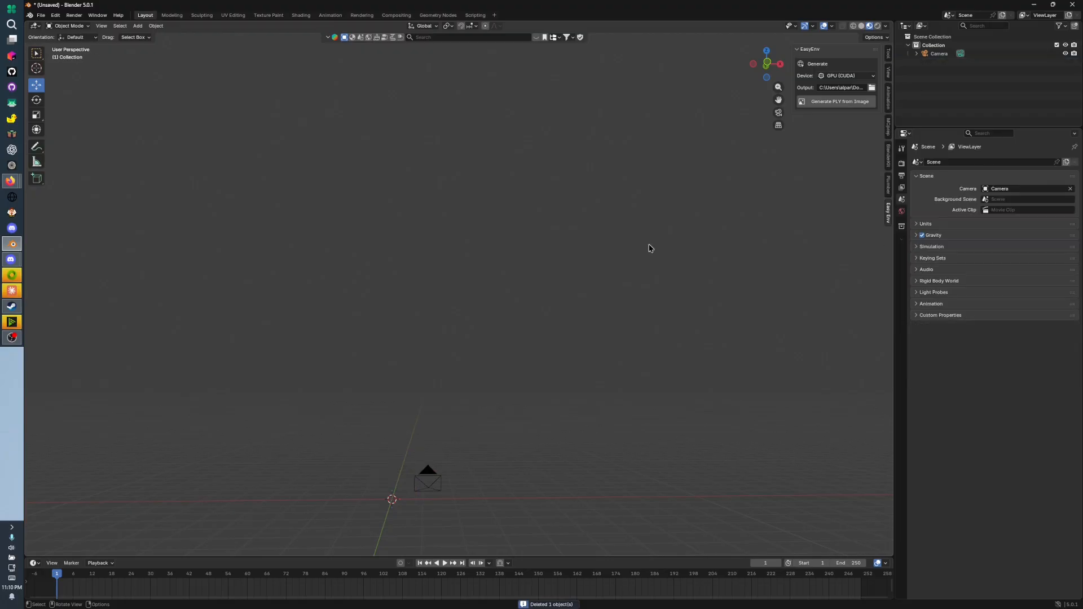
# Generate a PLY Gaussian splat from another image picked in the file browser
pyautogui.click(828, 102)
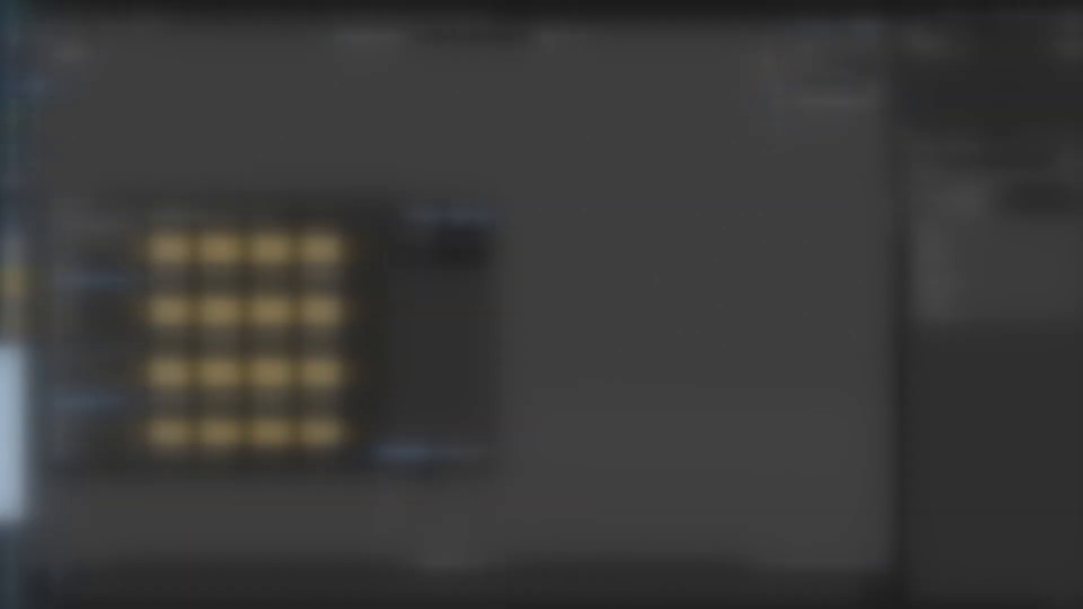
pyautogui.scroll(-20, 246, 338)
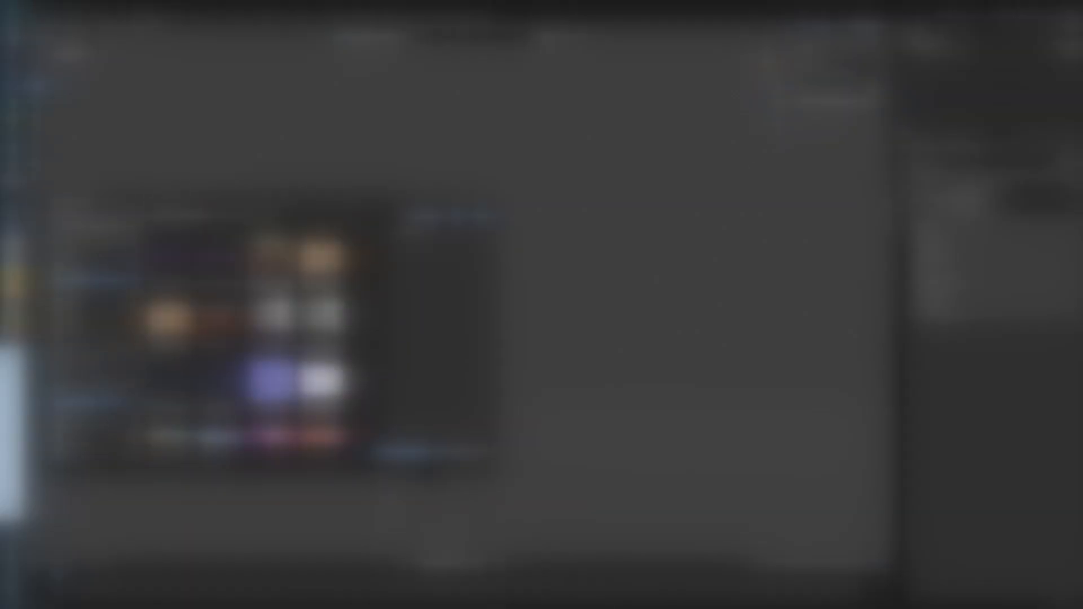
pyautogui.scroll(-5, 246, 338)
pyautogui.click(420, 453)
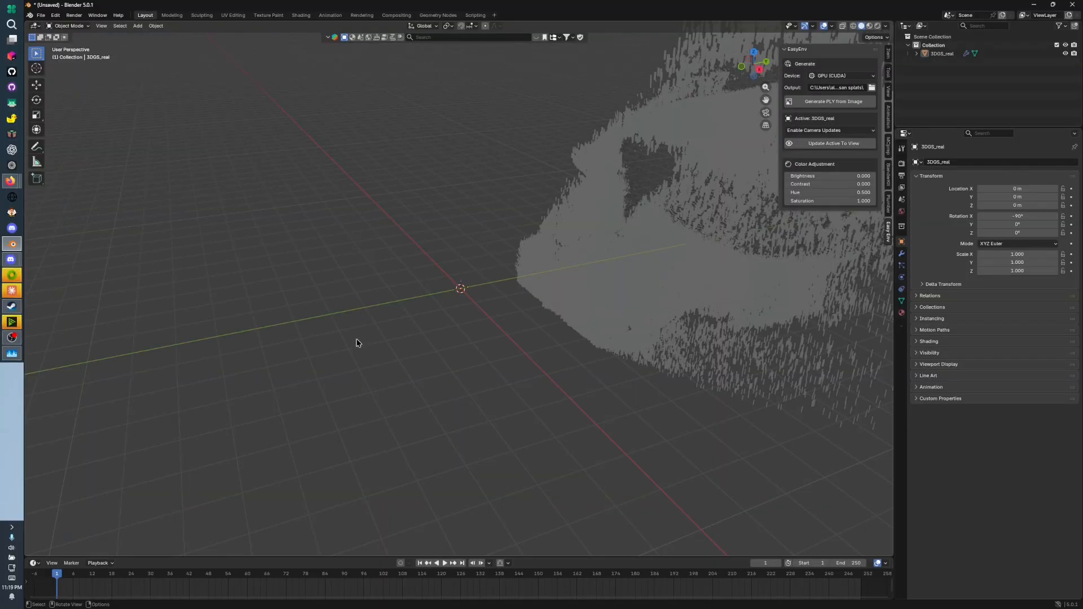
# Switch the viewport to Material Preview shading and frame the new splat's statues and stairs from the front
pyautogui.click(869, 26)
pyautogui.moveTo(651, 262); pyautogui.dragTo(712, 247, button='middle')
pyautogui.scroll(6, 587, 293)
pyautogui.keyDown('shift'); pyautogui.moveTo(642, 298); pyautogui.dragTo(43, 357, button='middle'); pyautogui.keyUp('shift')
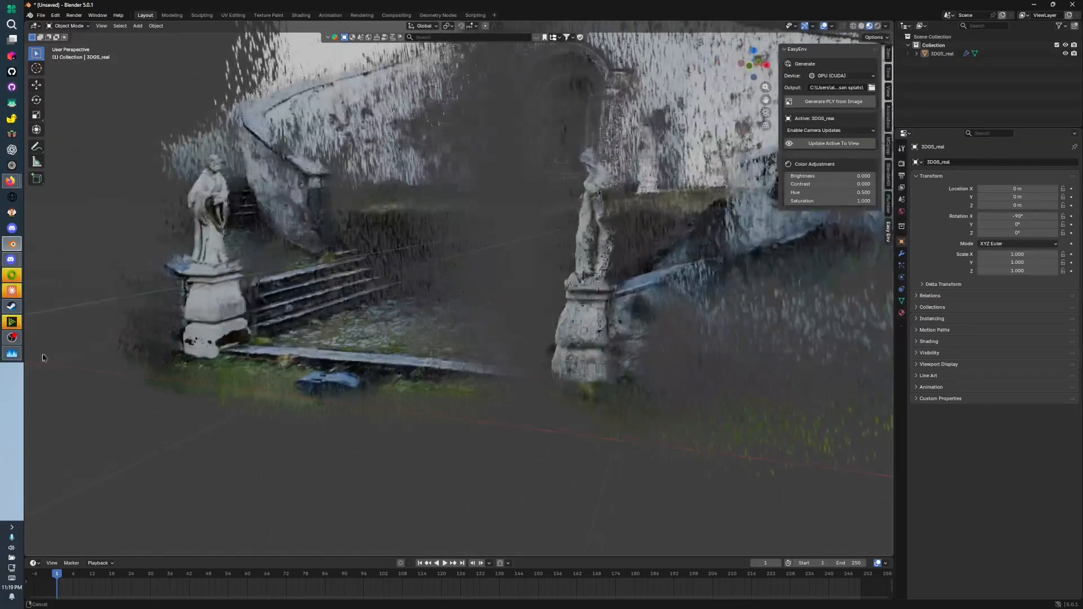
pyautogui.moveTo(271, 389); pyautogui.dragTo(343, 386, button='middle')
pyautogui.keyDown('shift'); pyautogui.moveTo(445, 356); pyautogui.dragTo(485, 451, button='middle'); pyautogui.keyUp('shift')
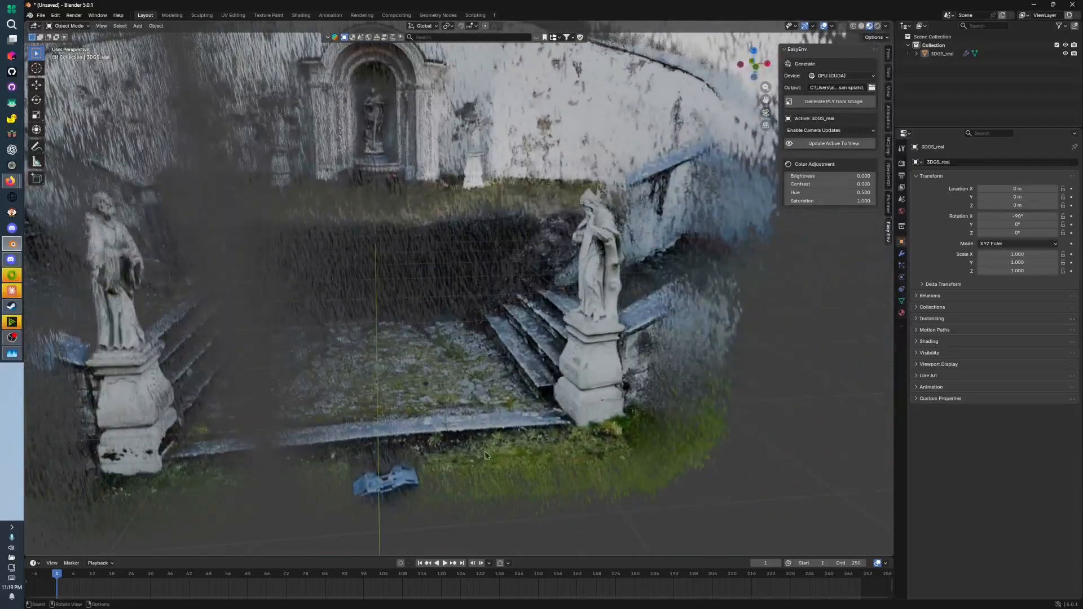
# Select the statue splat, update it to the current view, and examine the courtyard up close and from afar
pyautogui.click(485, 451)
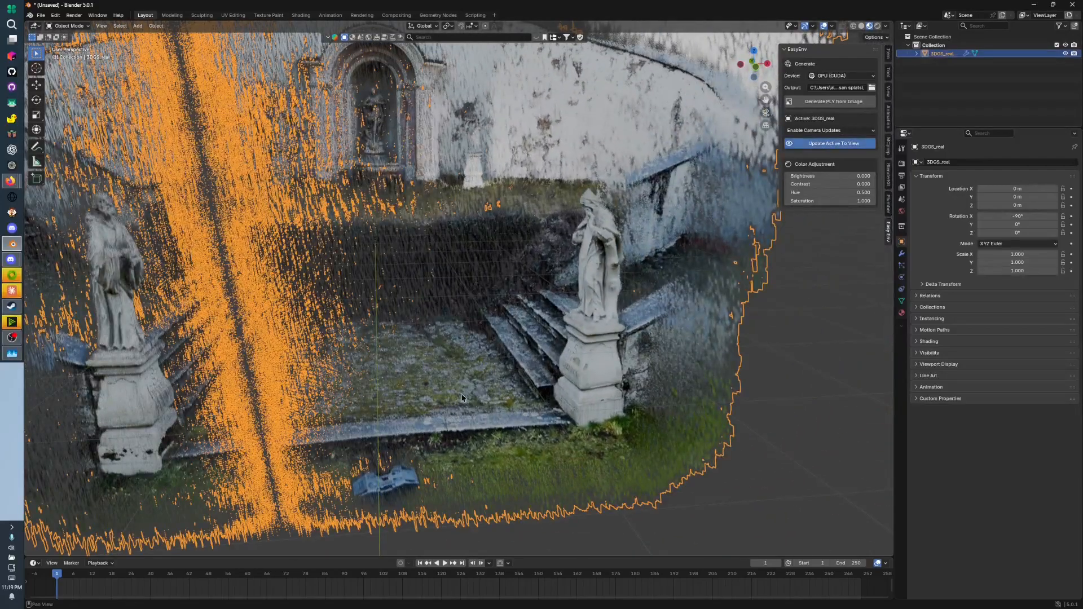
pyautogui.keyDown('shift'); pyautogui.moveTo(337, 442); pyautogui.dragTo(414, 319, button='middle'); pyautogui.keyUp('shift')
pyautogui.scroll(4, 459, 288)
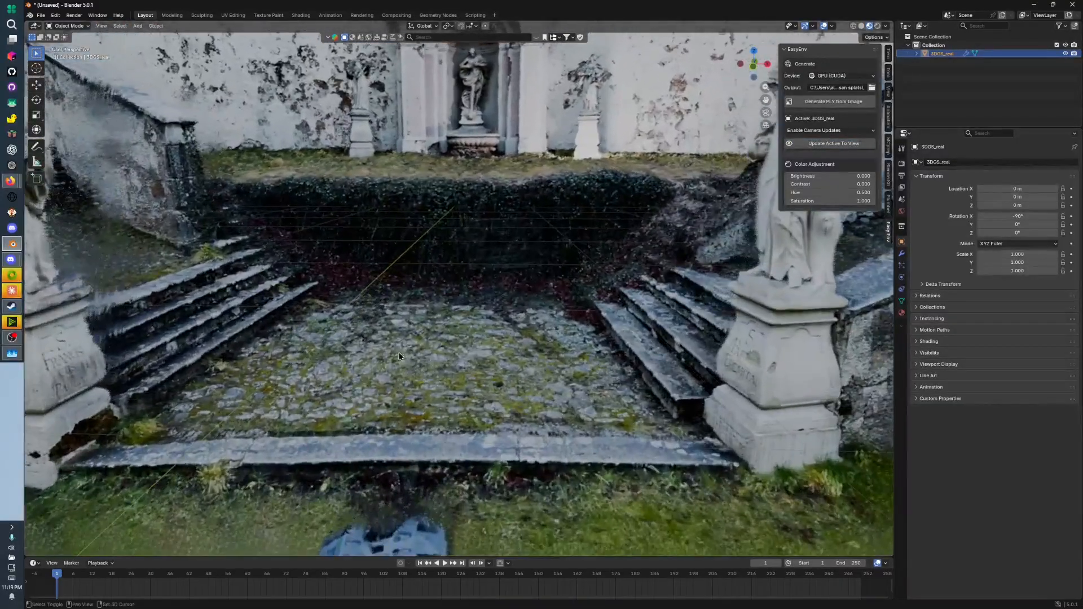
pyautogui.moveTo(480, 56); pyautogui.dragTo(490, 326, button='middle')
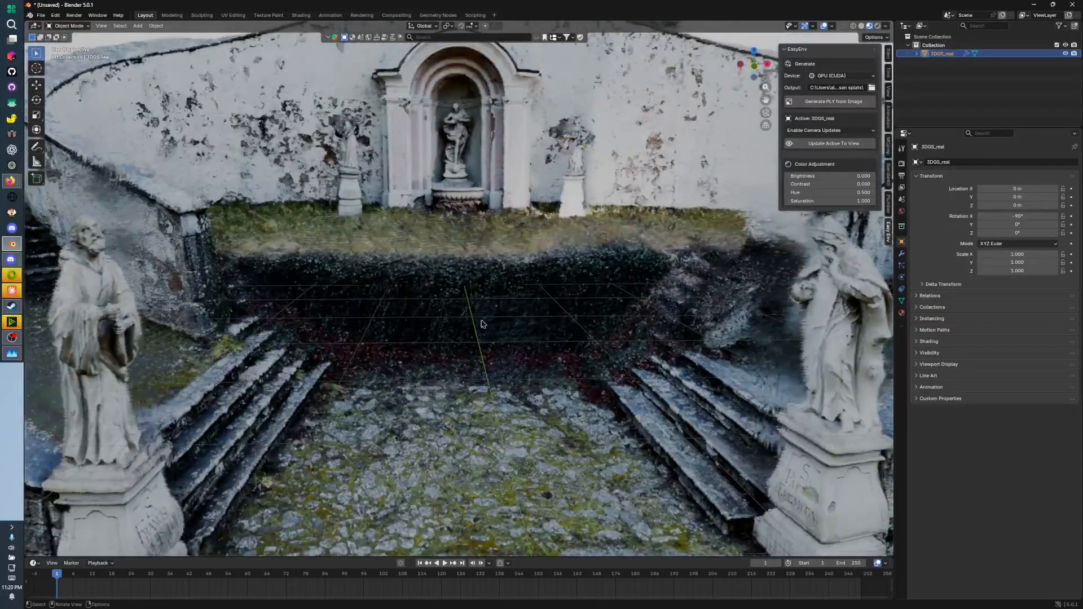
pyautogui.scroll(-8, 414, 361)
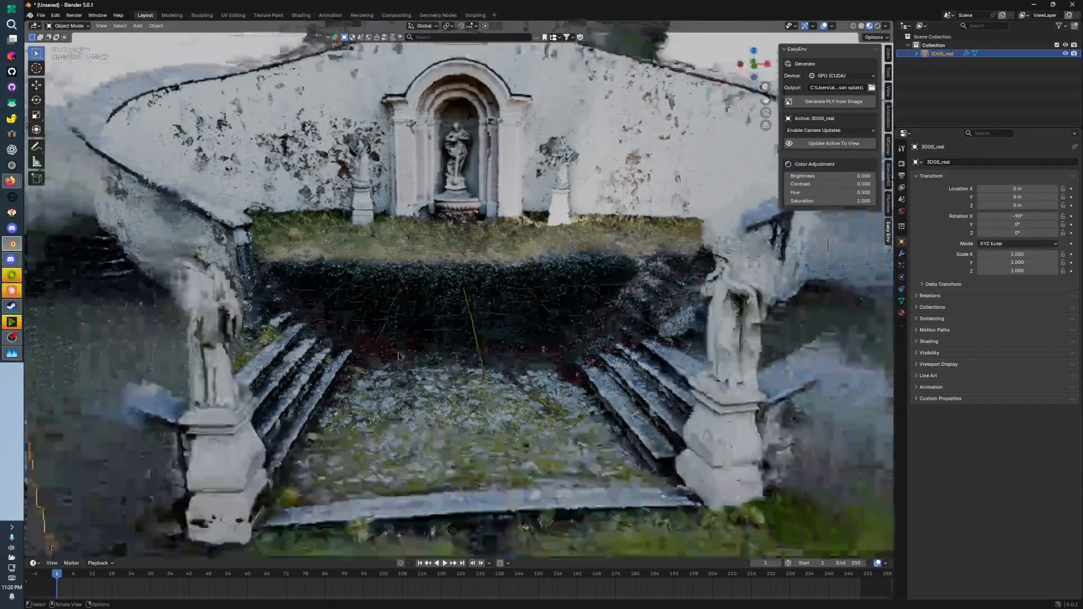
pyautogui.moveTo(423, 247); pyautogui.dragTo(468, 185, button='middle')
pyautogui.scroll(8, 468, 184)
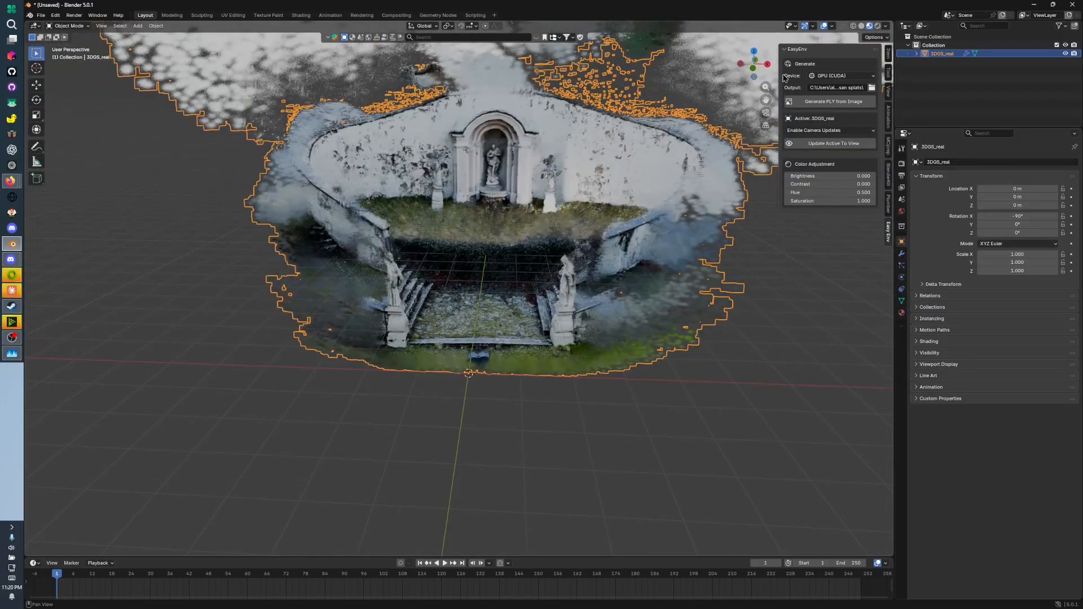
# From the front view in Edit Mode, box-select the central courtyard, invert the selection, and delete the outlying vertices
pyautogui.click(750, 65)
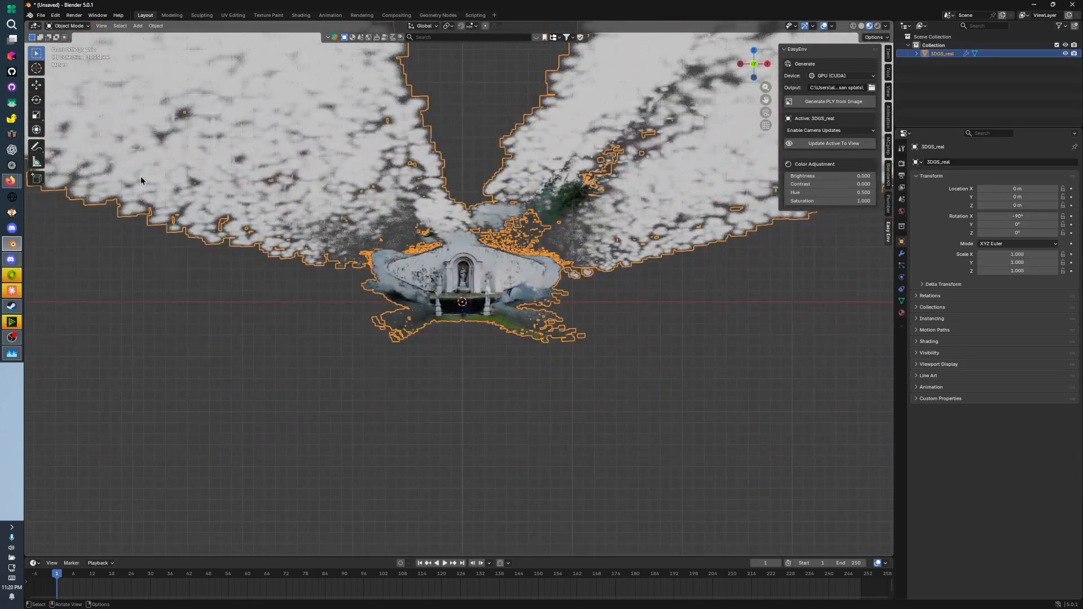
pyautogui.press('Tab')
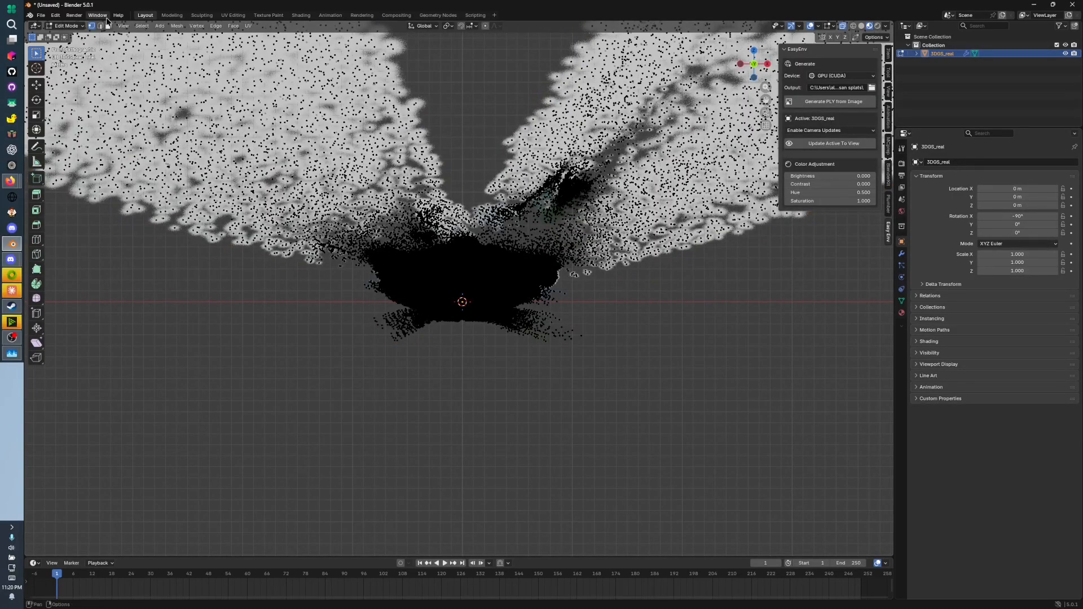
pyautogui.moveTo(323, 167); pyautogui.dragTo(612, 367)
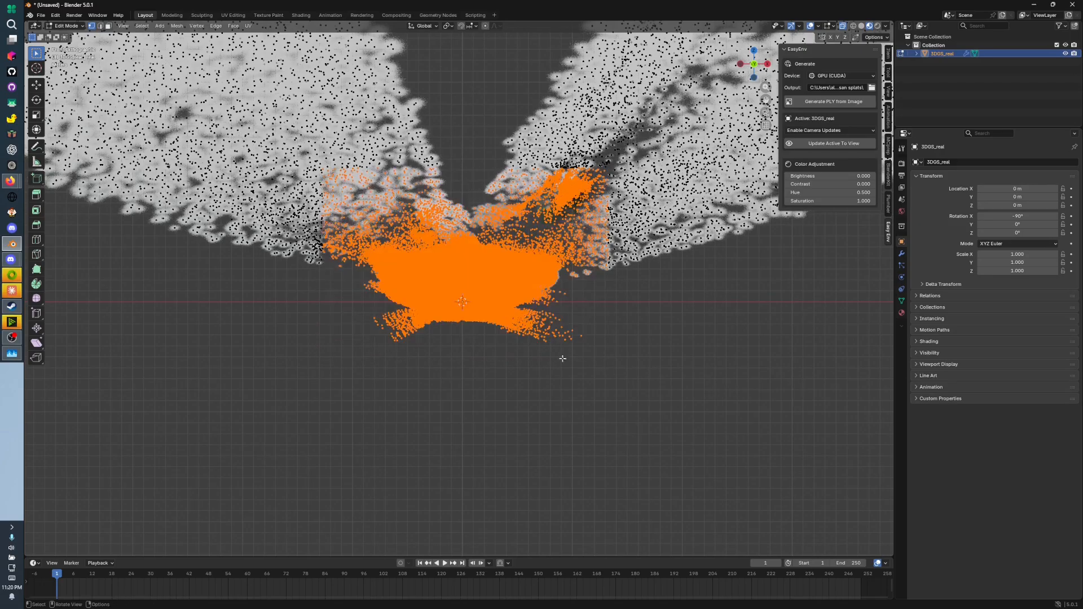
pyautogui.click(141, 25)
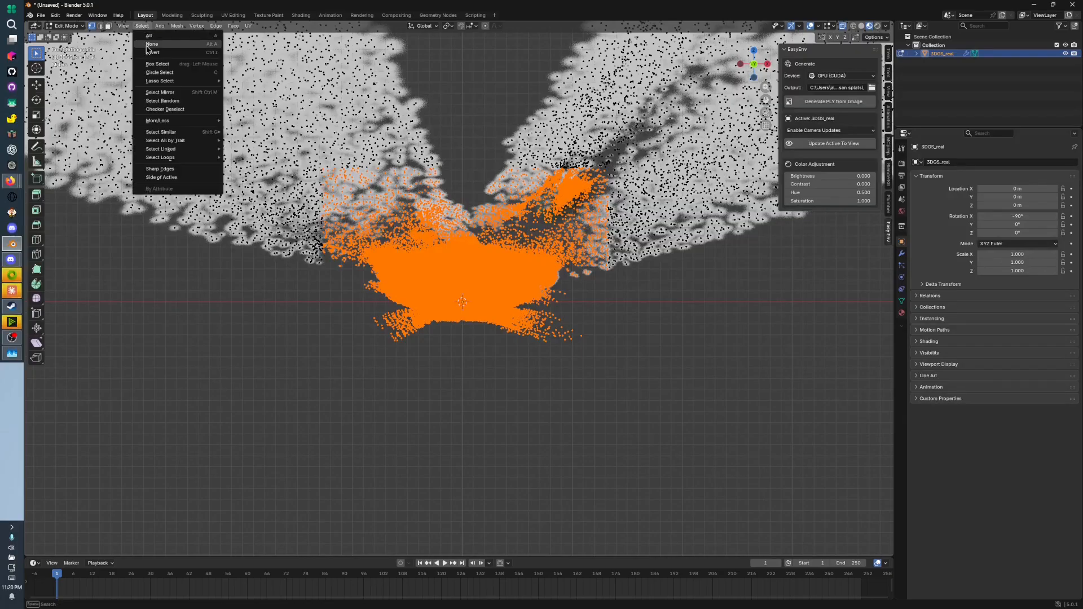
pyautogui.click(149, 55)
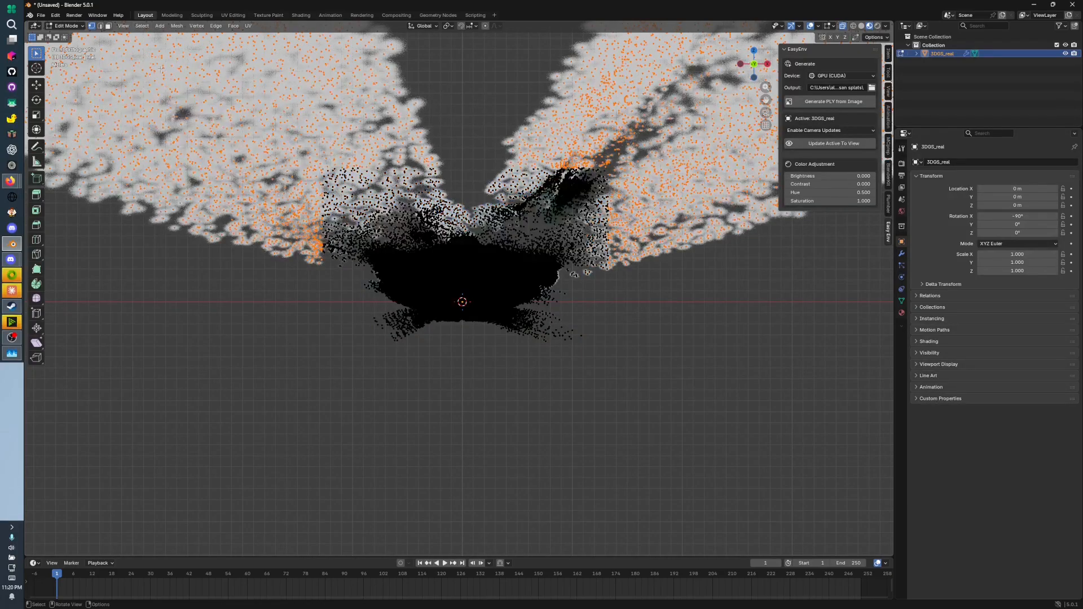
pyautogui.press('x')
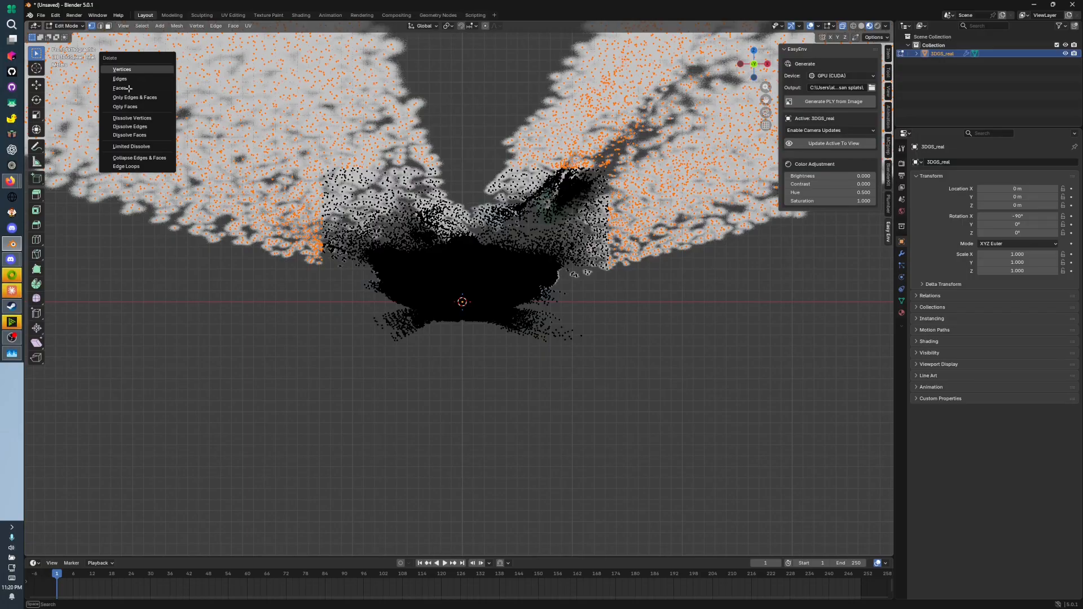
pyautogui.press('Return')
# From the right orthographic view, box-select the long trail of points stretching behind the courtyard and delete those vertices
pyautogui.moveTo(387, 164); pyautogui.dragTo(409, 213, button='middle')
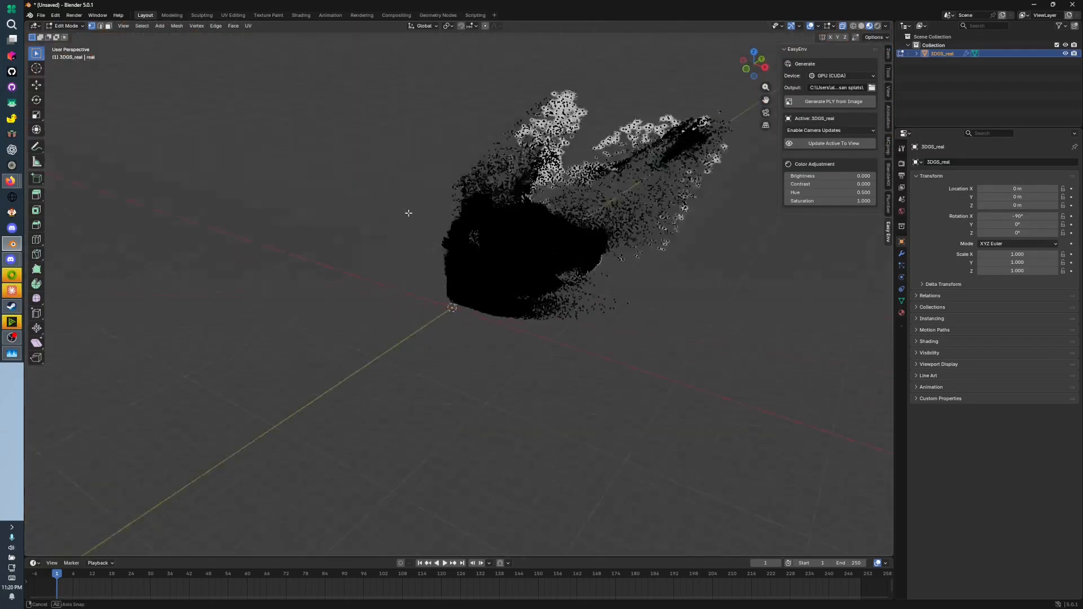
pyautogui.scroll(8, 623, 239)
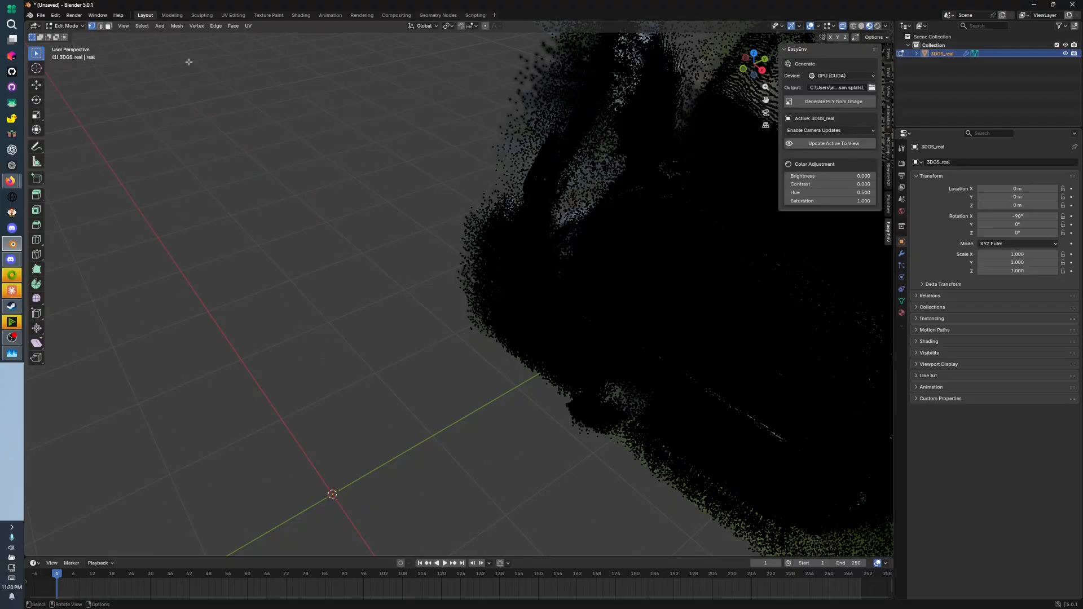
pyautogui.scroll(-5, 681, 353)
pyautogui.moveTo(681, 353); pyautogui.dragTo(346, 286, button='middle')
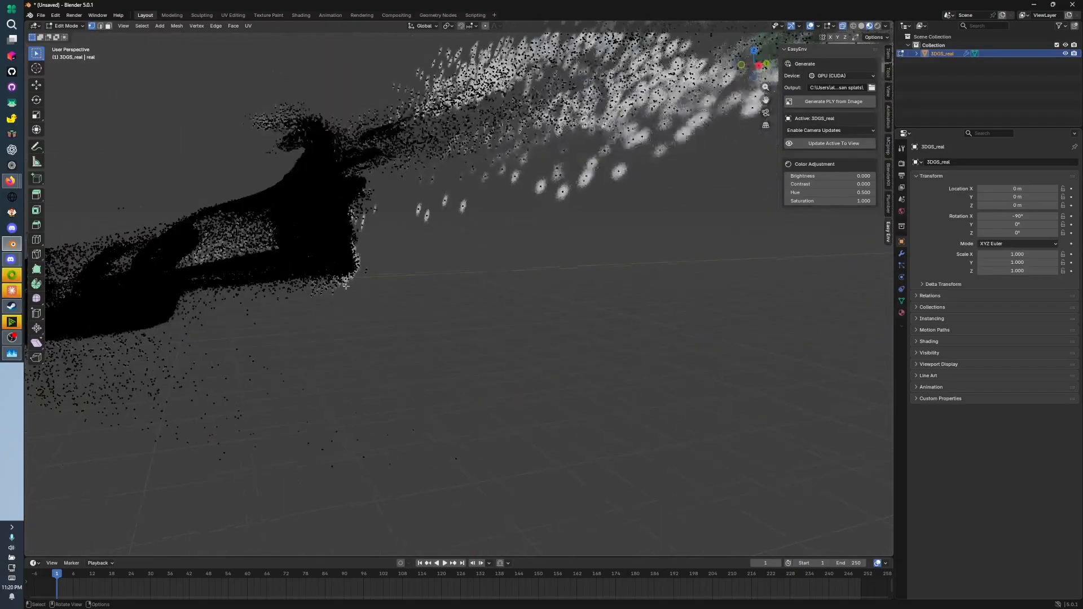
pyautogui.scroll(-6, 345, 286)
pyautogui.click(759, 65)
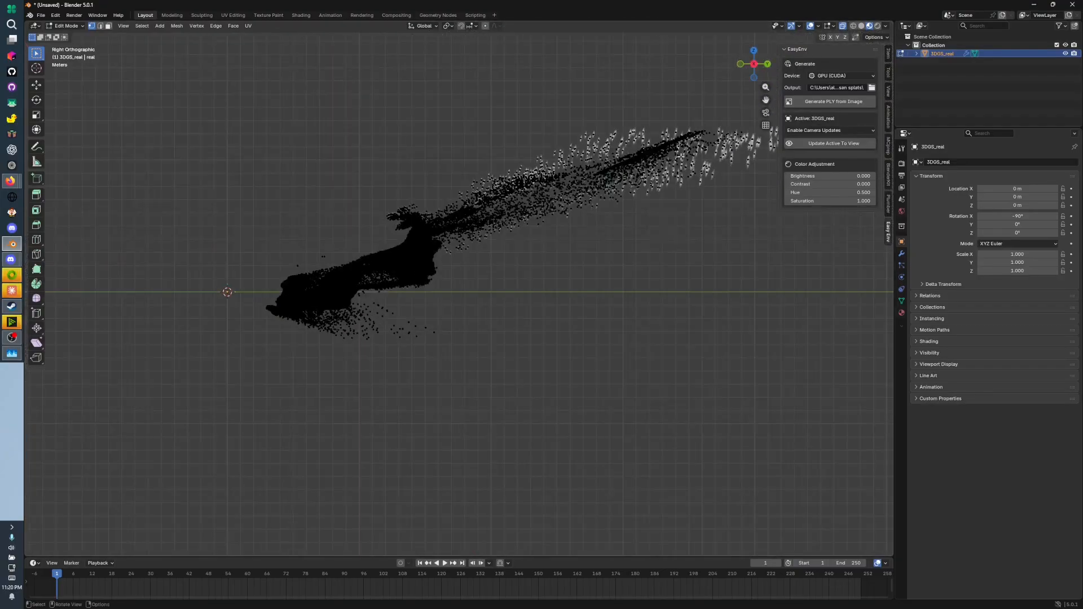
pyautogui.scroll(-4, 681, 155)
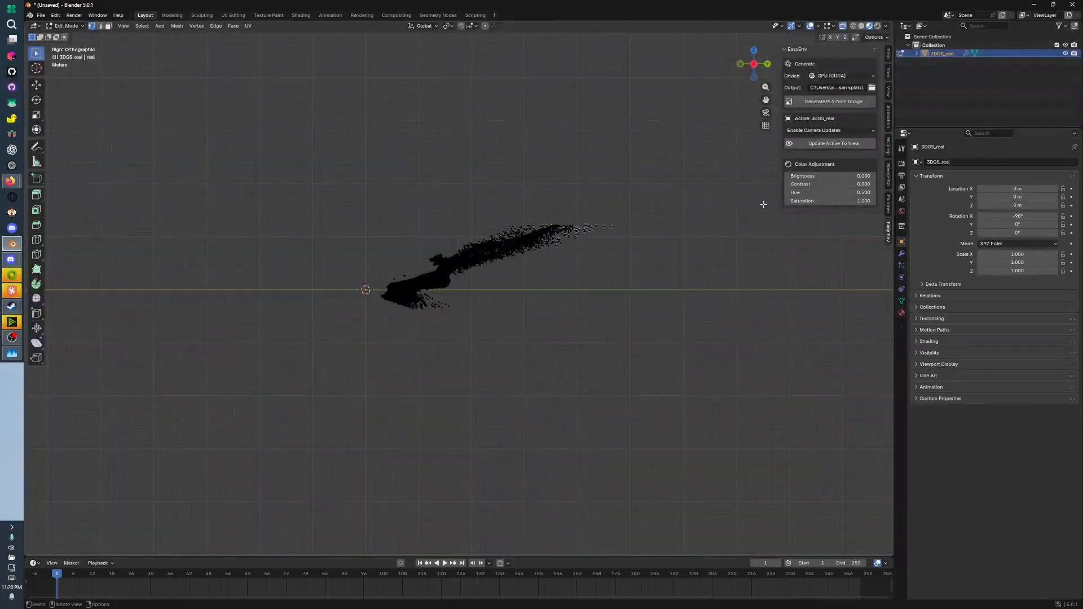
pyautogui.moveTo(763, 205); pyautogui.dragTo(456, 343)
pyautogui.press('x')
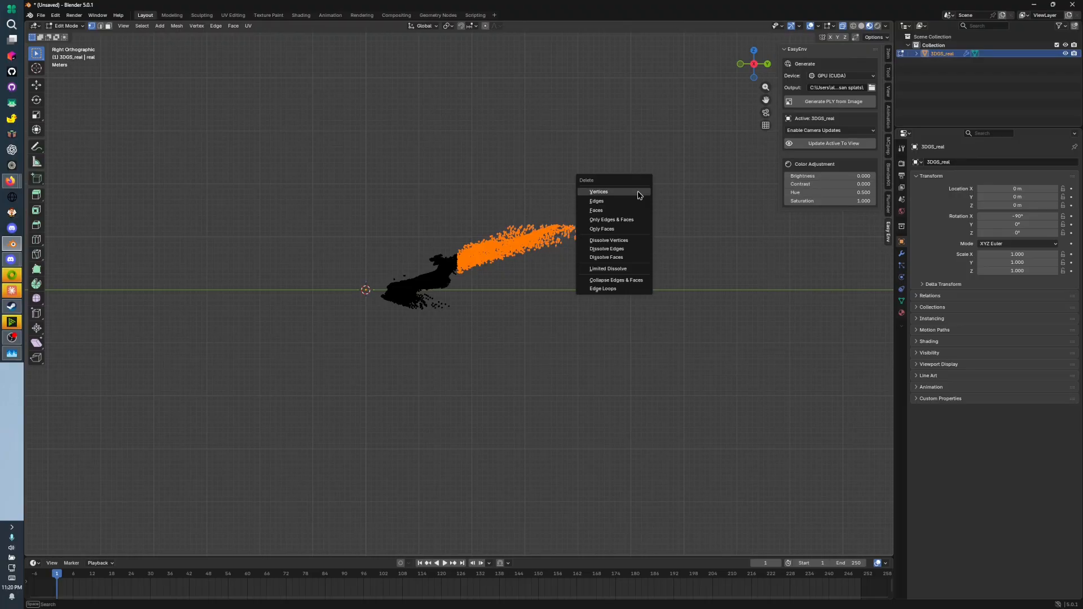
pyautogui.click(638, 196)
# Inspect the trimmed point cloud, return to Object Mode, and frame the courtyard splat from the front
pyautogui.moveTo(486, 237); pyautogui.dragTo(600, 307, button='middle')
pyautogui.scroll(7, 600, 308)
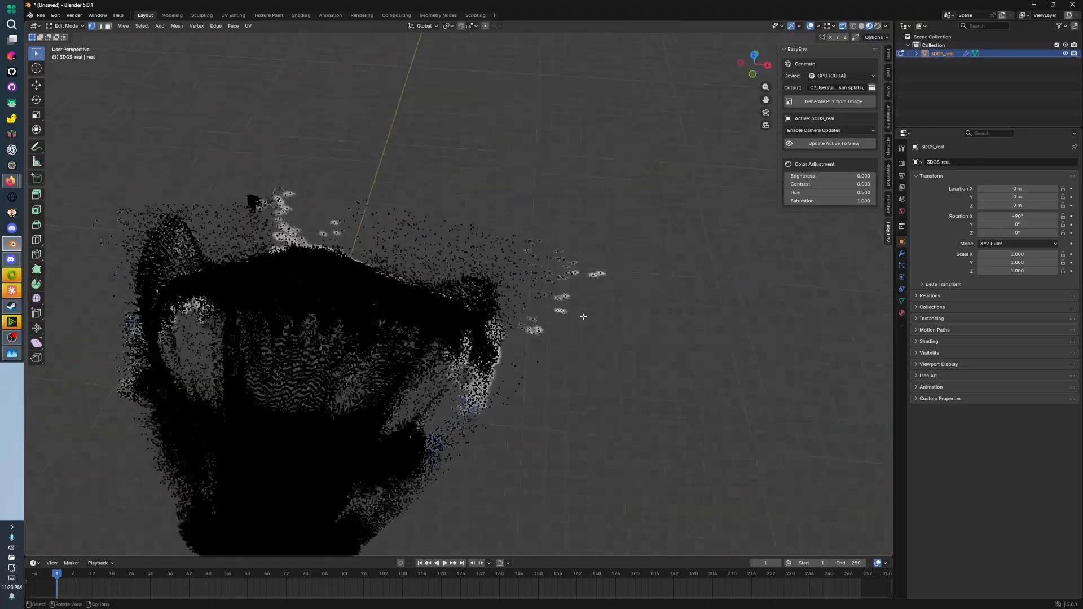
pyautogui.scroll(2, 677, 135)
pyautogui.scroll(-2, 588, 182)
pyautogui.scroll(2, 588, 182)
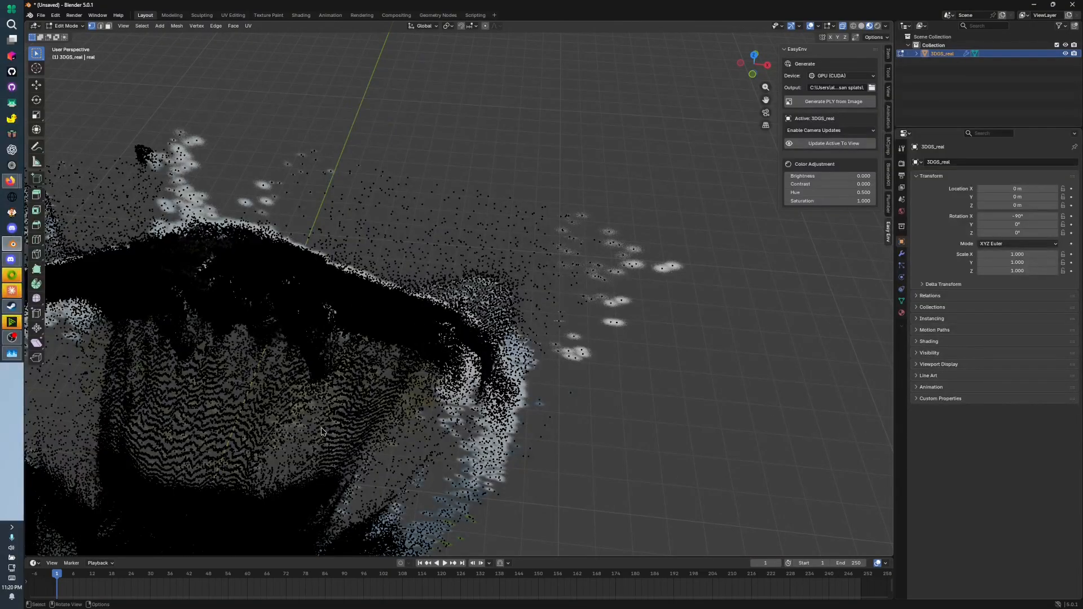
pyautogui.press('Tab')
pyautogui.moveTo(465, 399); pyautogui.dragTo(412, 350, button='middle')
pyautogui.scroll(5, 412, 351)
pyautogui.moveTo(540, 244); pyautogui.dragTo(739, 358, button='middle')
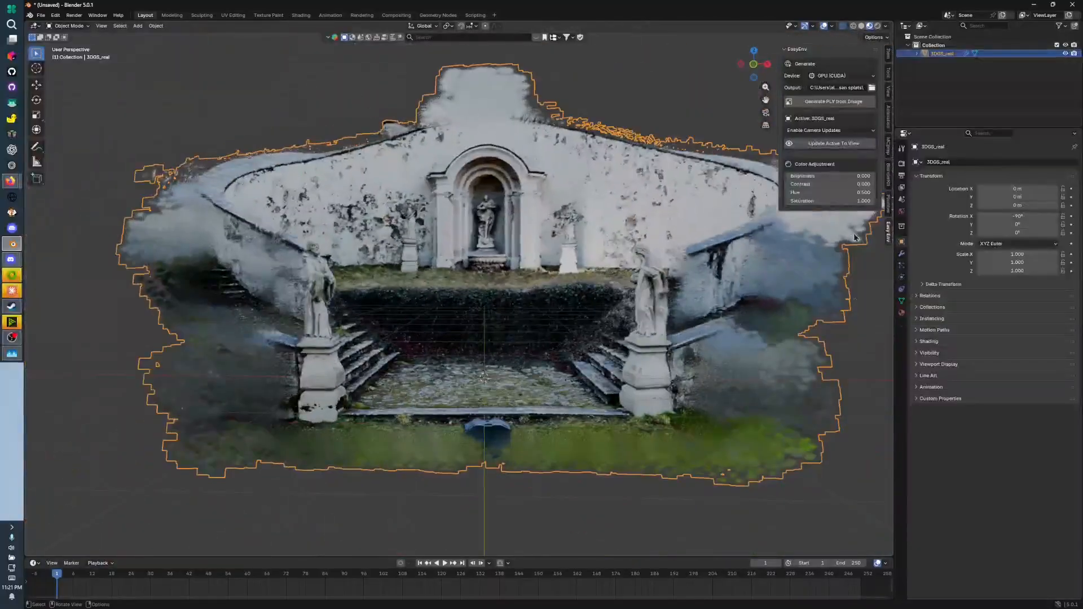
# Add a Remesh modifier to the courtyard splat
pyautogui.click(901, 254)
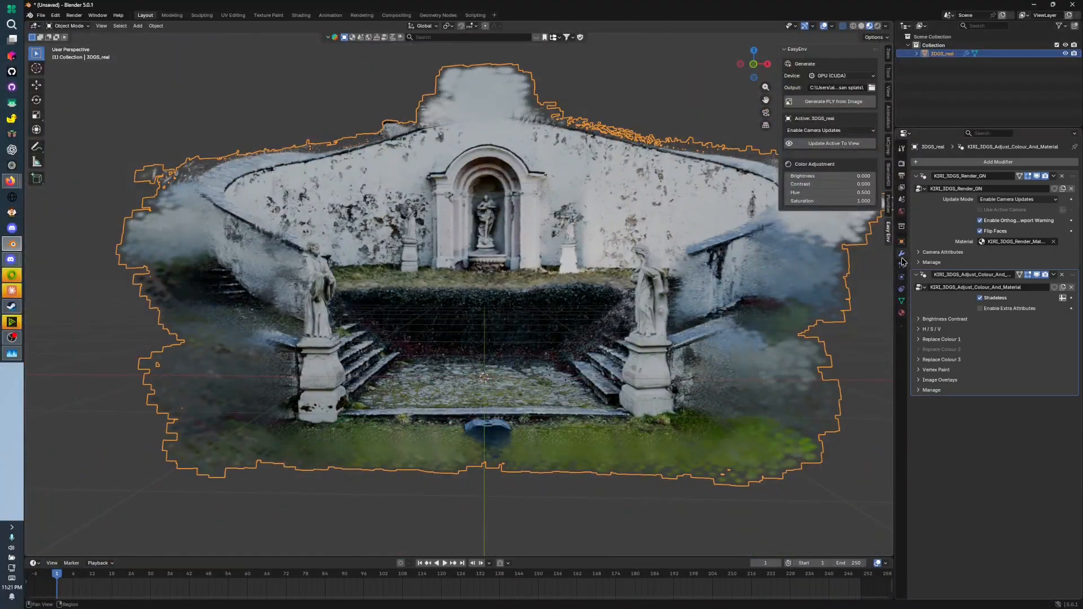
pyautogui.click(1001, 168)
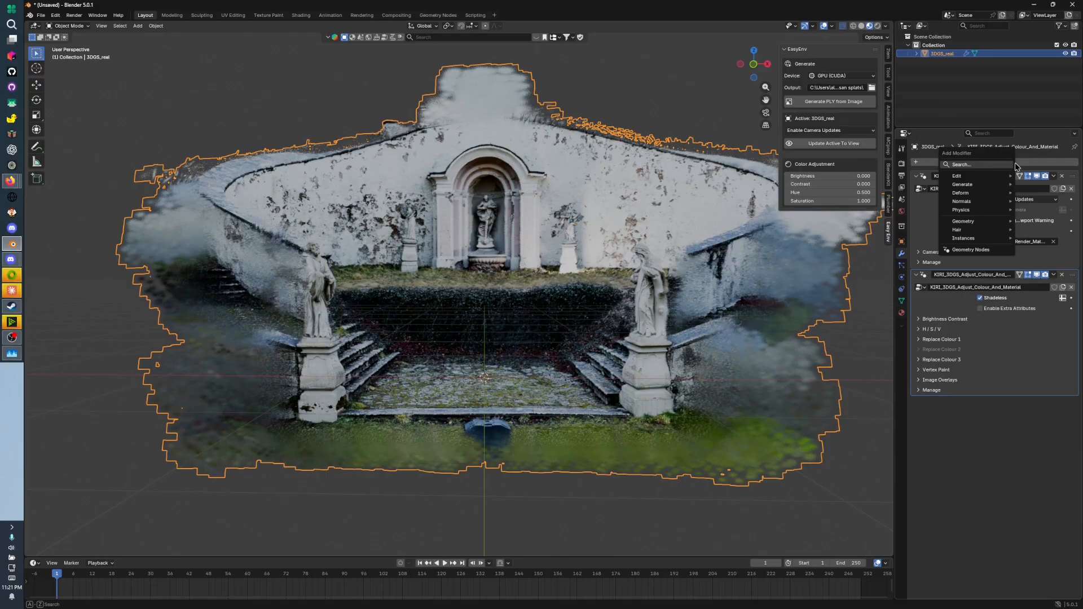
pyautogui.click(1003, 165)
pyautogui.write('rem')
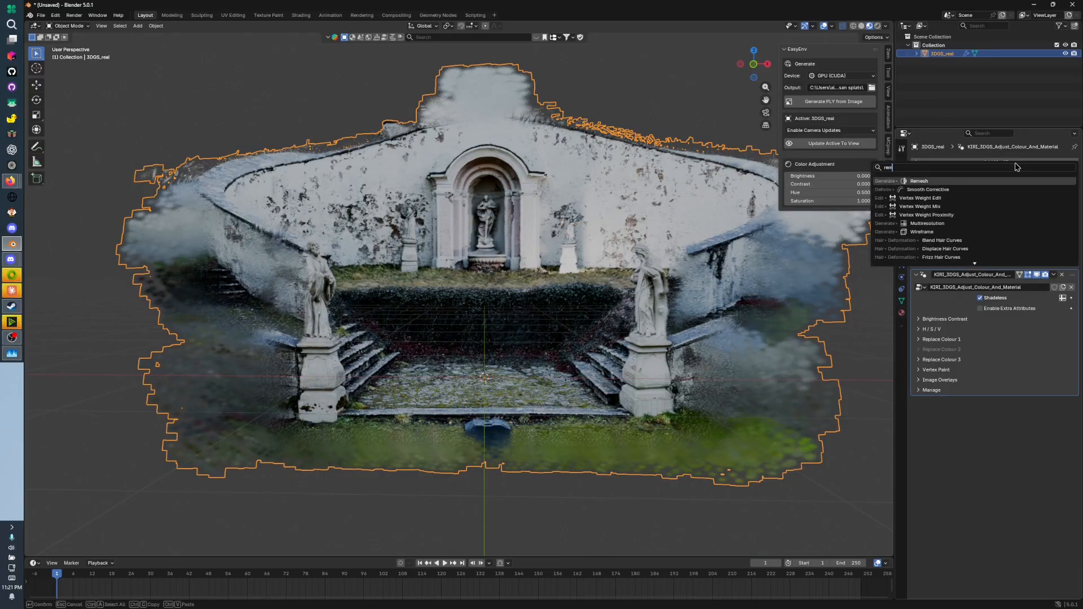
pyautogui.press('Return')
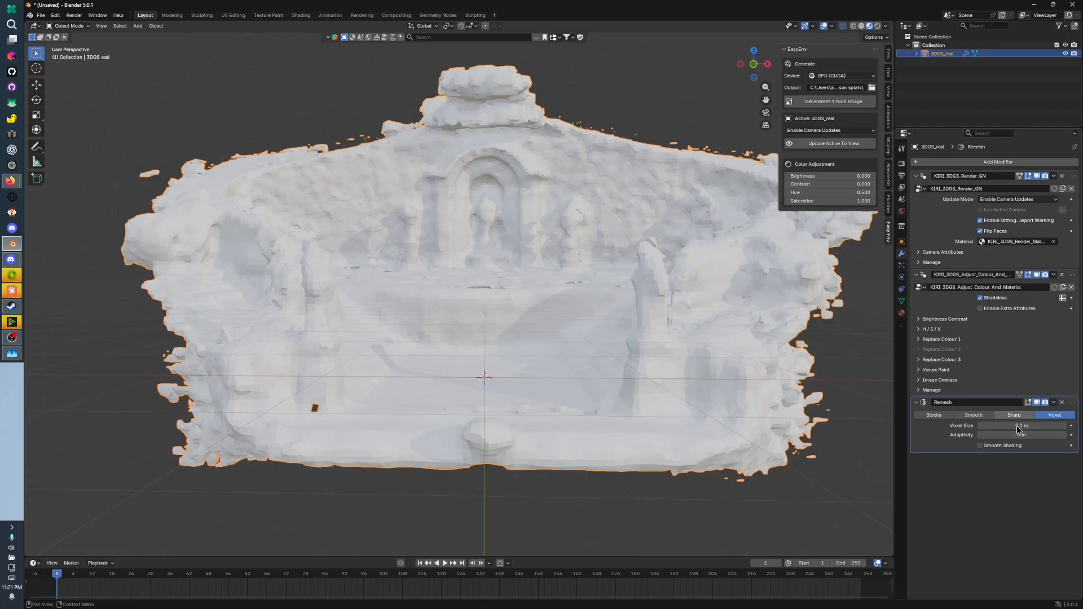
# Try the Sharp remesh mode, switch back to Voxel, and set the voxel size to 0.01 m
pyautogui.click(1013, 414)
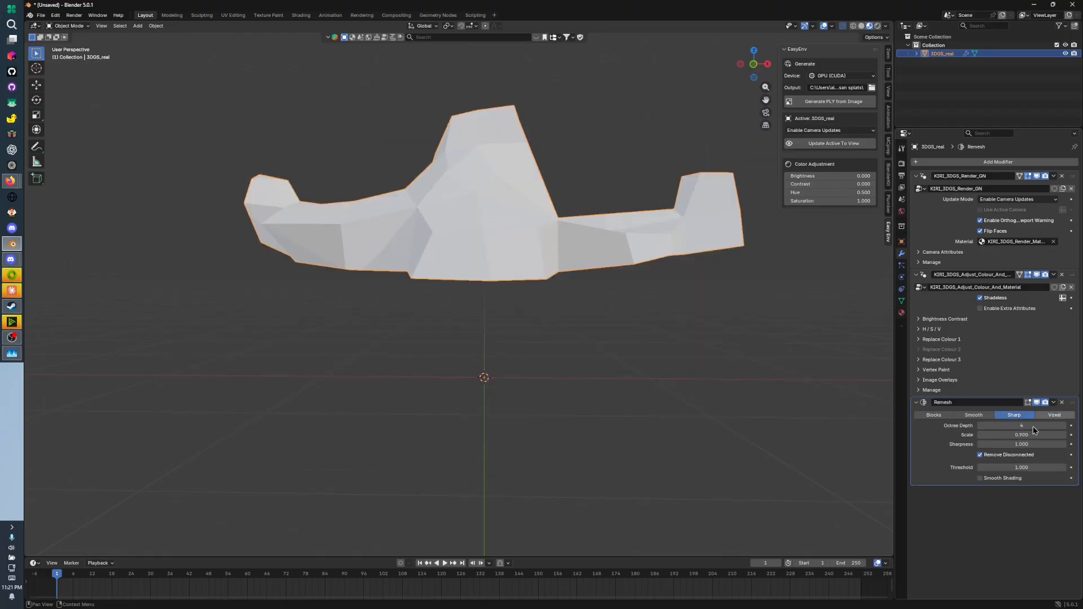
pyautogui.click(1055, 416)
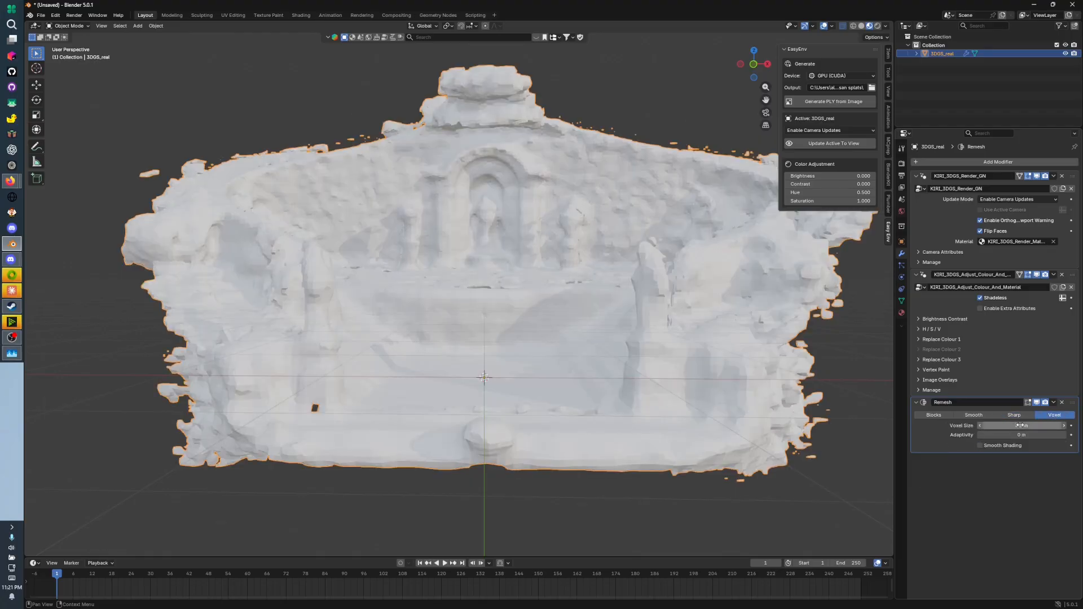
pyautogui.doubleClick(1049, 425)
pyautogui.press('Left')
pyautogui.press('Right')
pyautogui.press('Right')
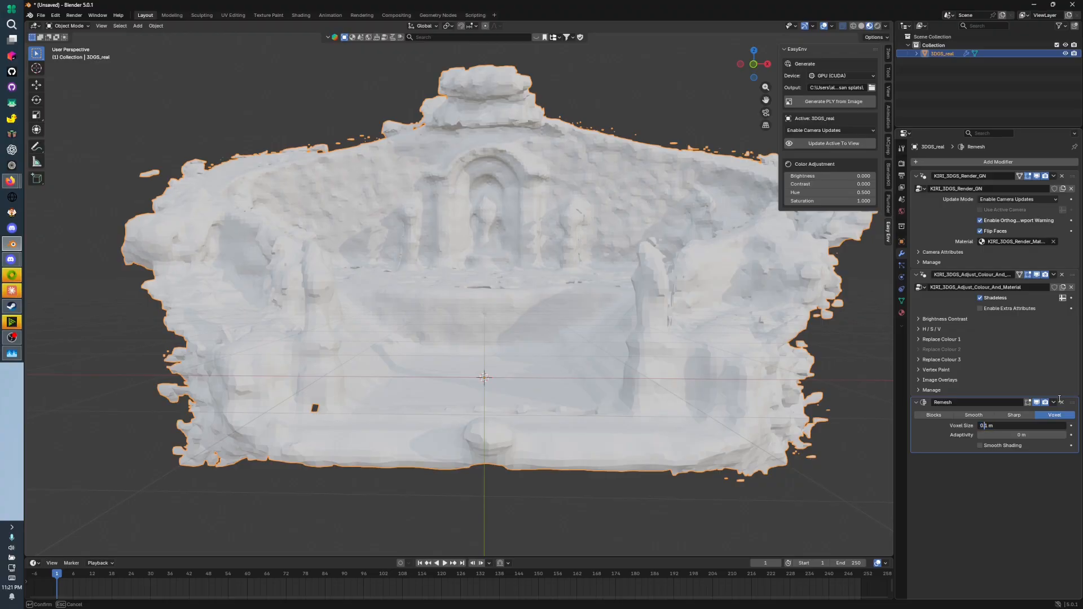
pyautogui.write('0')
pyautogui.press('Return')
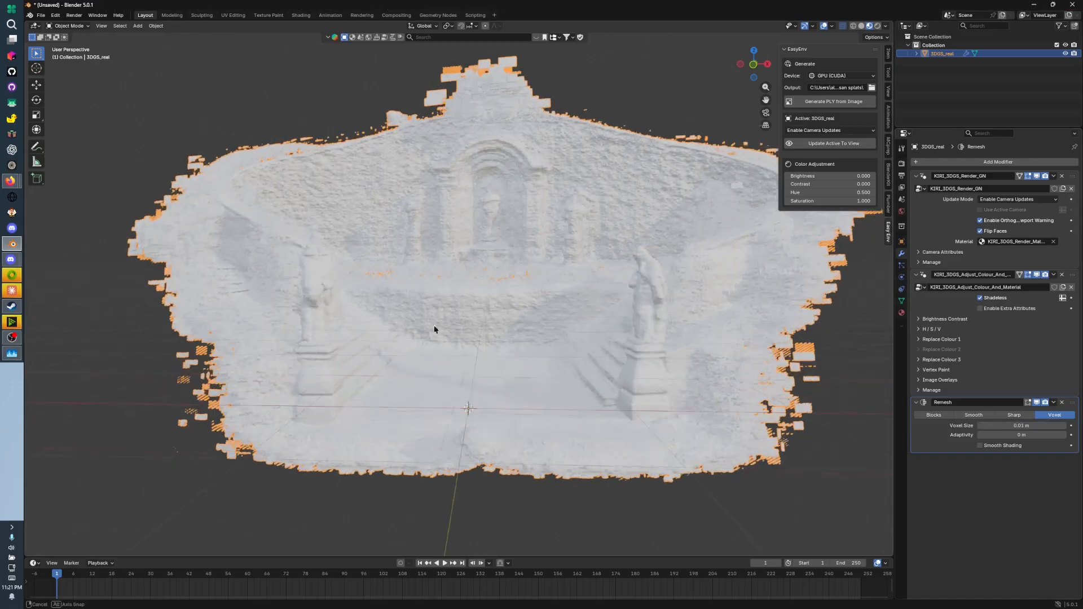
# Examine the remeshed courtyard from an oblique angle, both close up and from a distance
pyautogui.moveTo(435, 331); pyautogui.dragTo(545, 317, button='middle')
pyautogui.keyDown('shift'); pyautogui.moveTo(556, 353); pyautogui.dragTo(536, 333, button='middle'); pyautogui.keyUp('shift')
pyautogui.scroll(-6, 539, 282)
pyautogui.scroll(6, 556, 336)
pyautogui.scroll(-5, 536, 341)
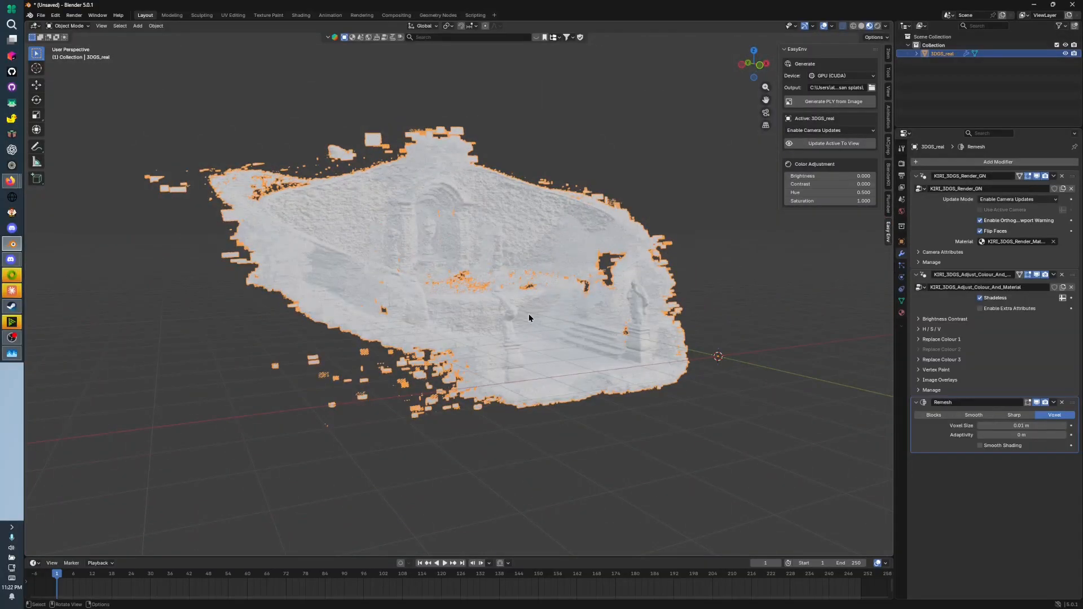